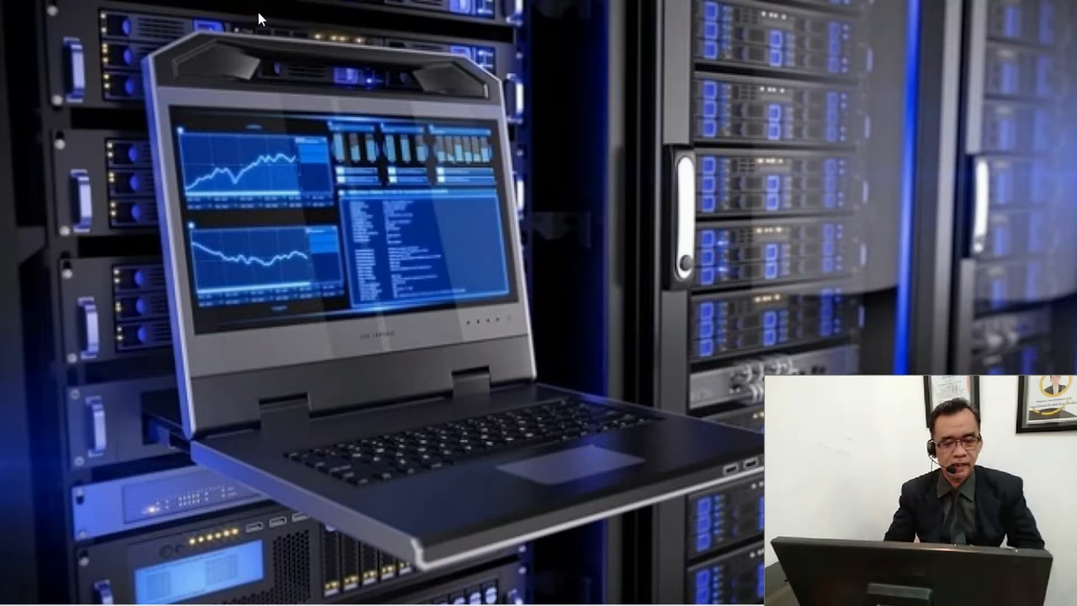
Switch to the open Word document and give the first story paragraph a first-line indent of about 0.55 inch
mouse_move(382, 605)
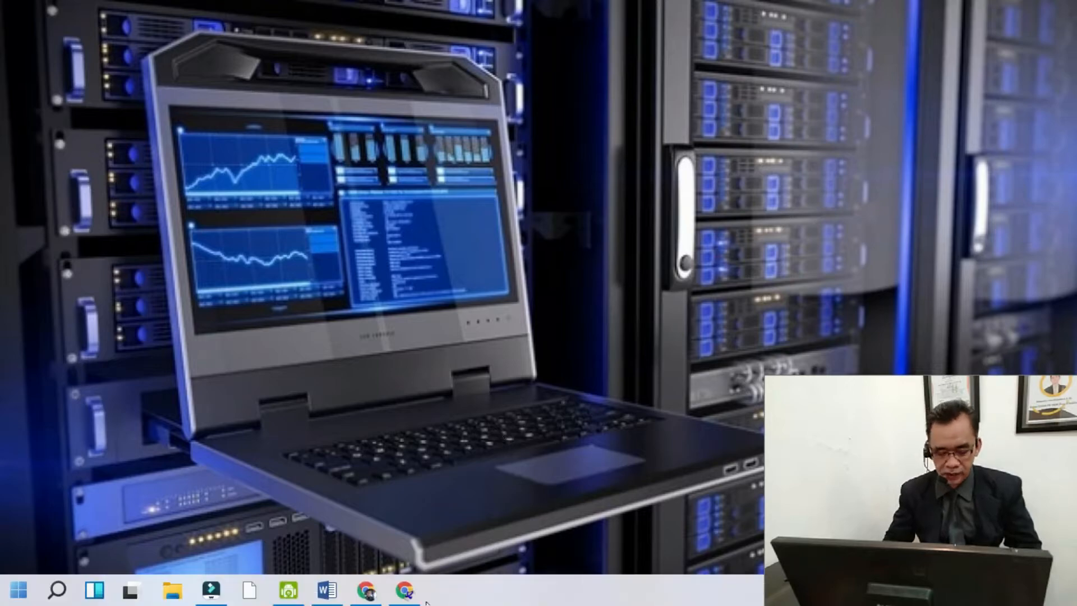
left_click(328, 597)
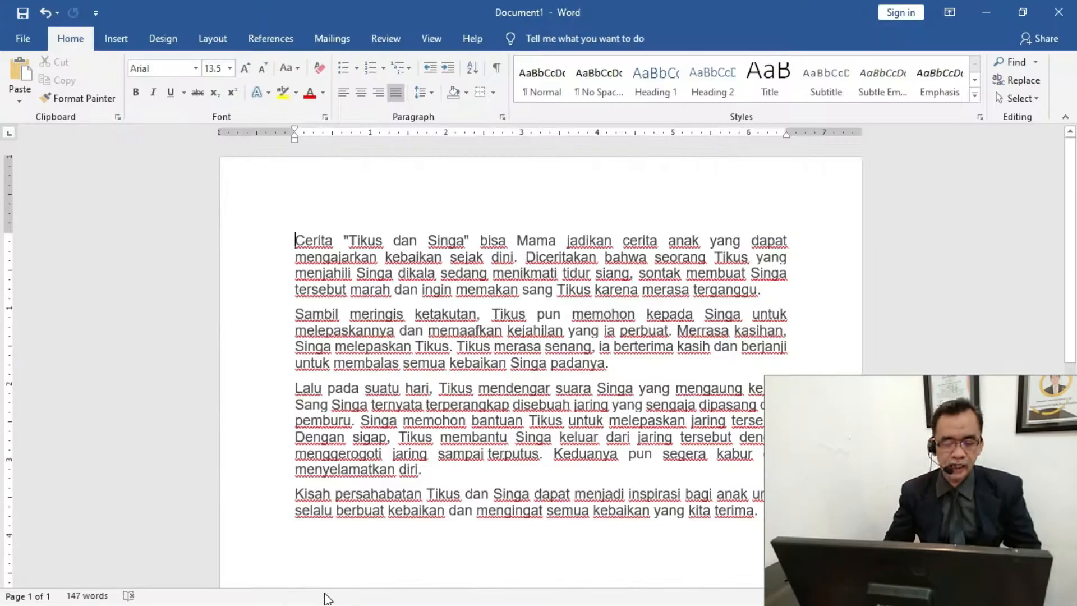
left_click(294, 240)
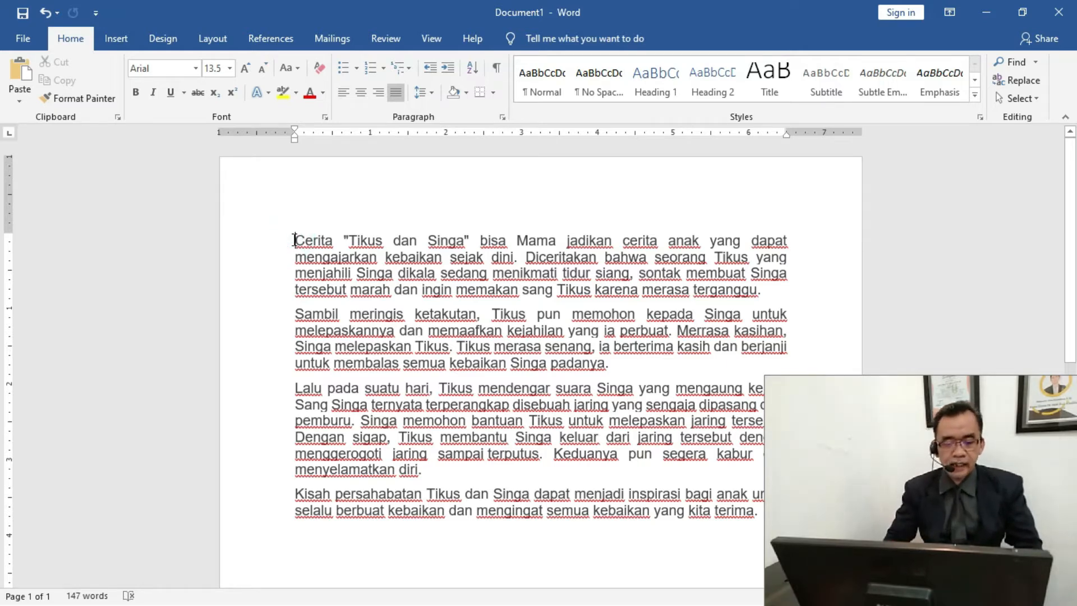
left_click_drag(295, 130, 337, 130)
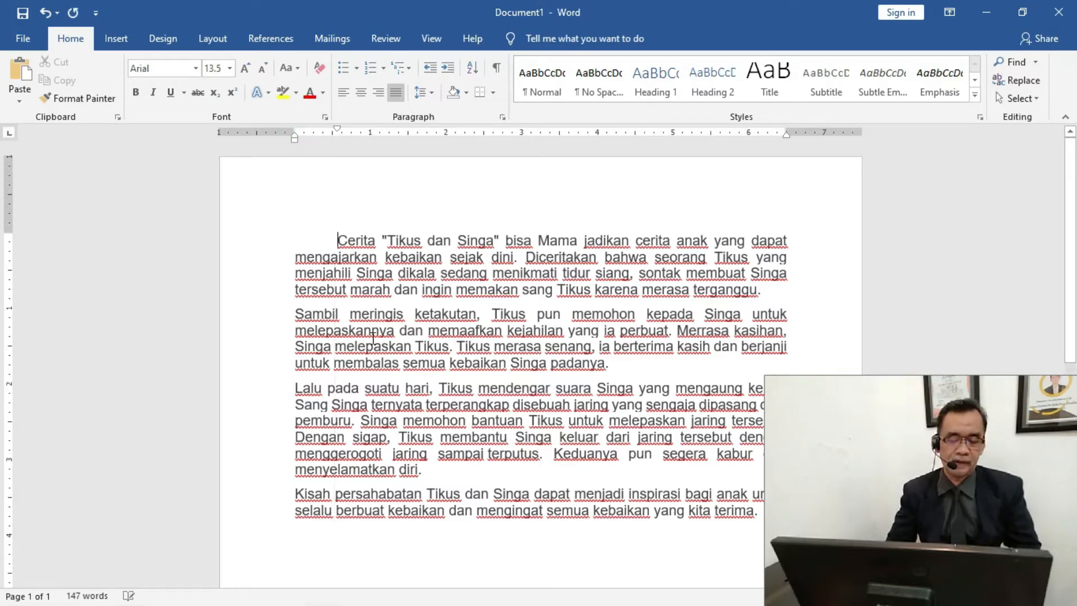
Apply the first paragraph's first-line indent of about 0.55 inch to all four story paragraphs
left_click_drag(338, 240, 398, 515)
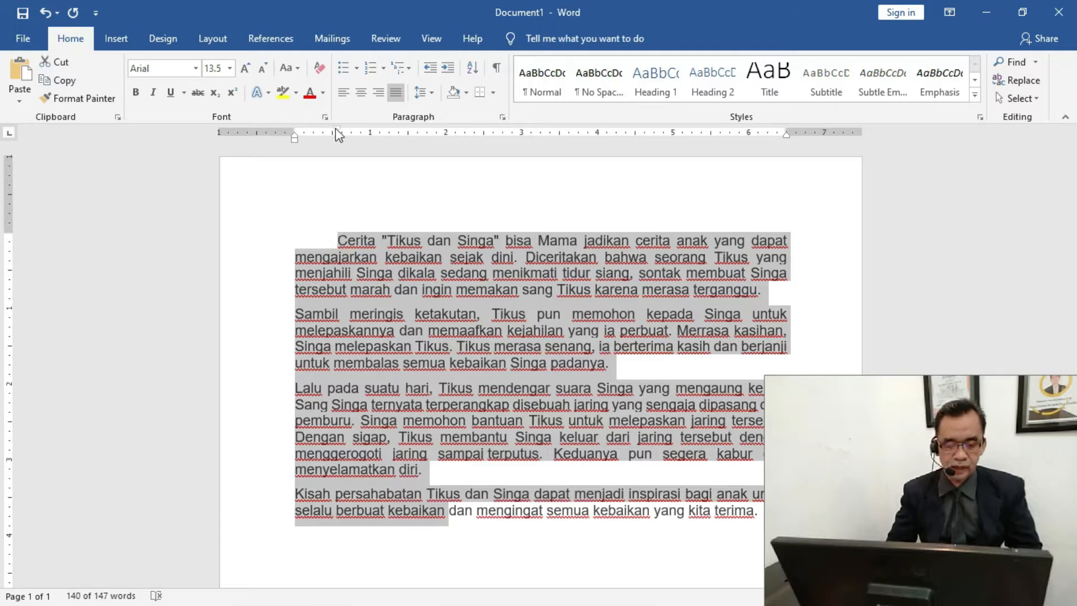
mouse_move(337, 130)
left_mouse_down()
mouse_move(293, 133)
mouse_move(336, 127)
left_mouse_up()
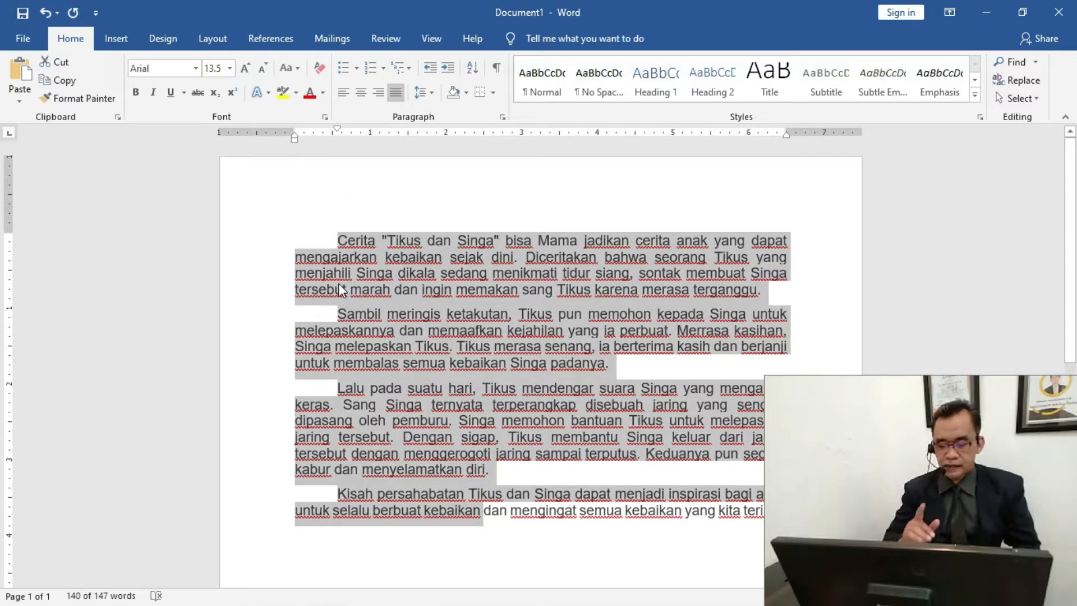
left_click(343, 243)
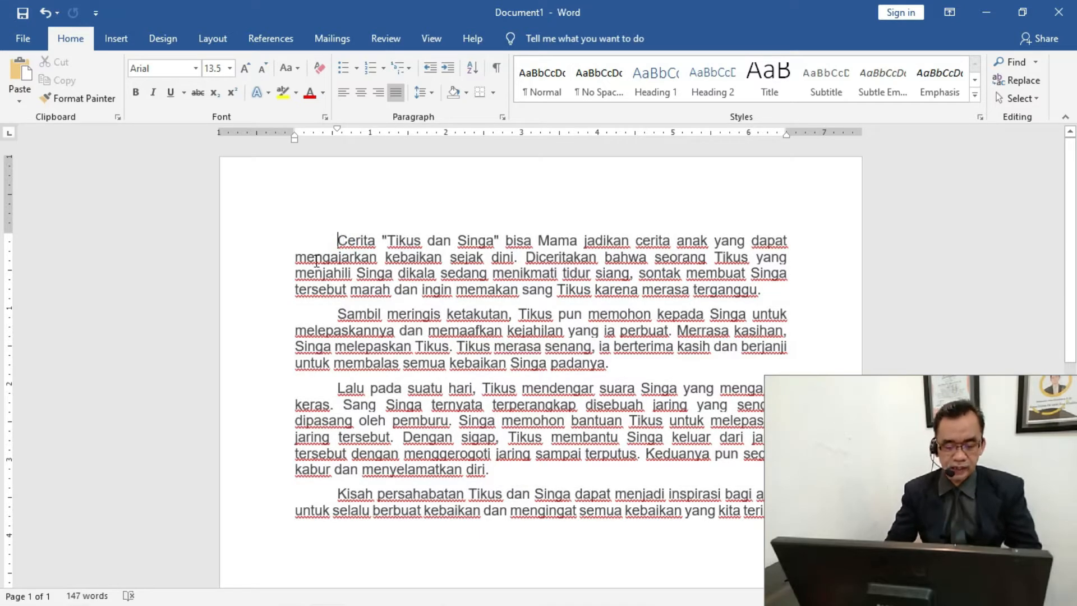
left_click_drag(312, 256, 316, 282)
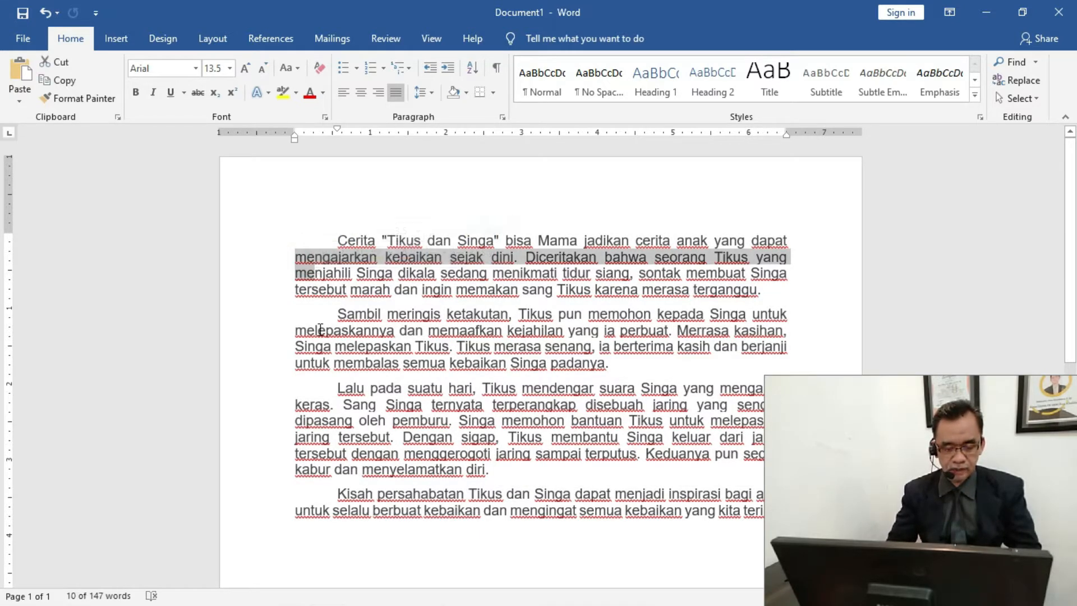
left_click_drag(318, 329, 327, 364)
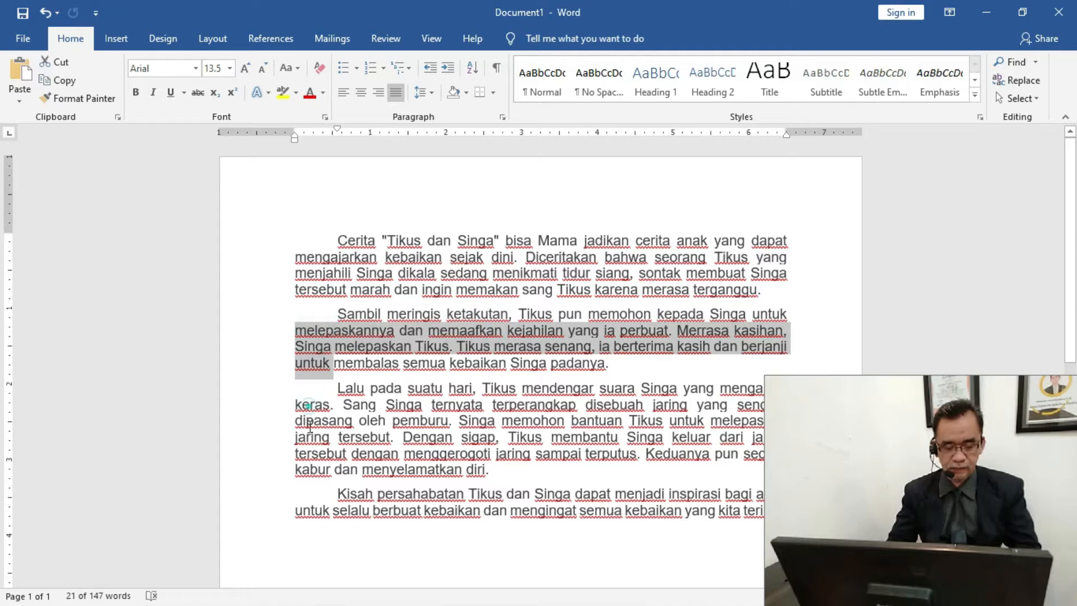
left_click_drag(309, 405, 310, 461)
left_click_drag(304, 511, 311, 511)
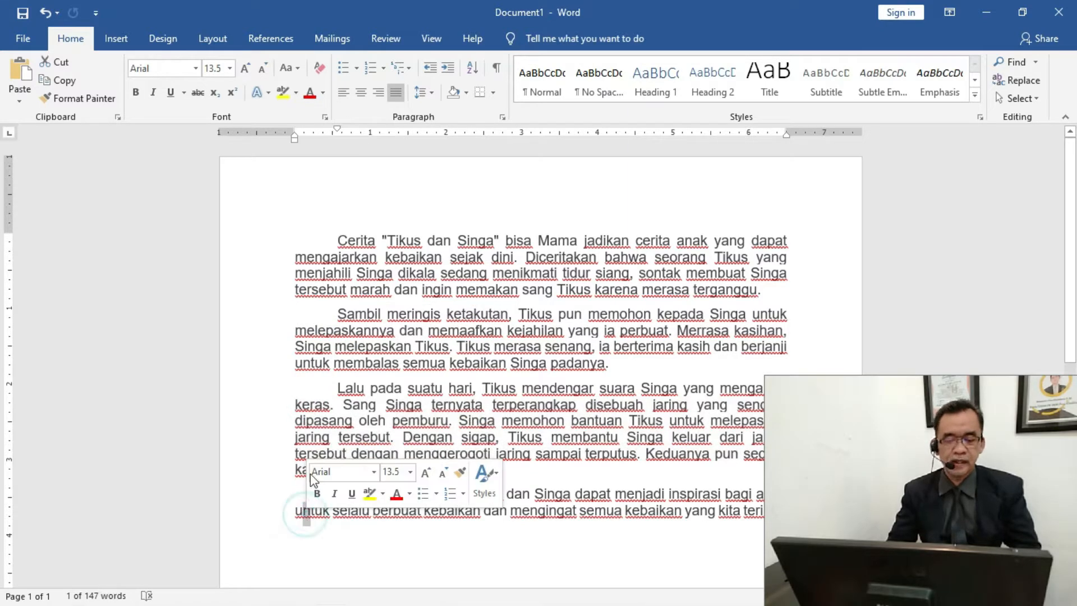
Return the first-line indent of all four paragraphs to the left margin and give them a 0.5-inch hanging indent
left_click_drag(339, 241, 372, 512)
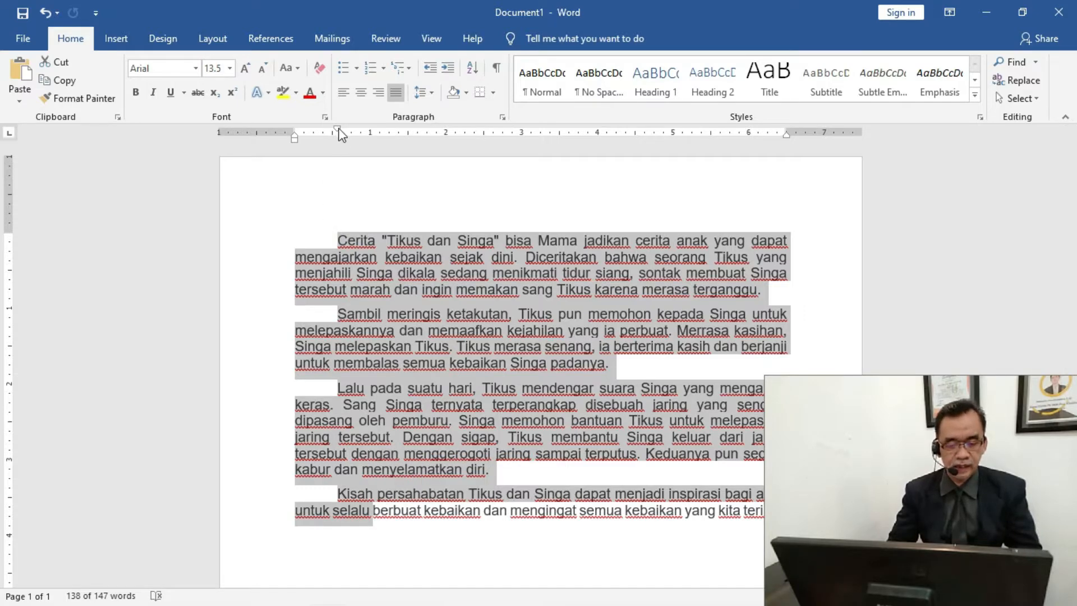
left_click_drag(339, 130, 297, 140)
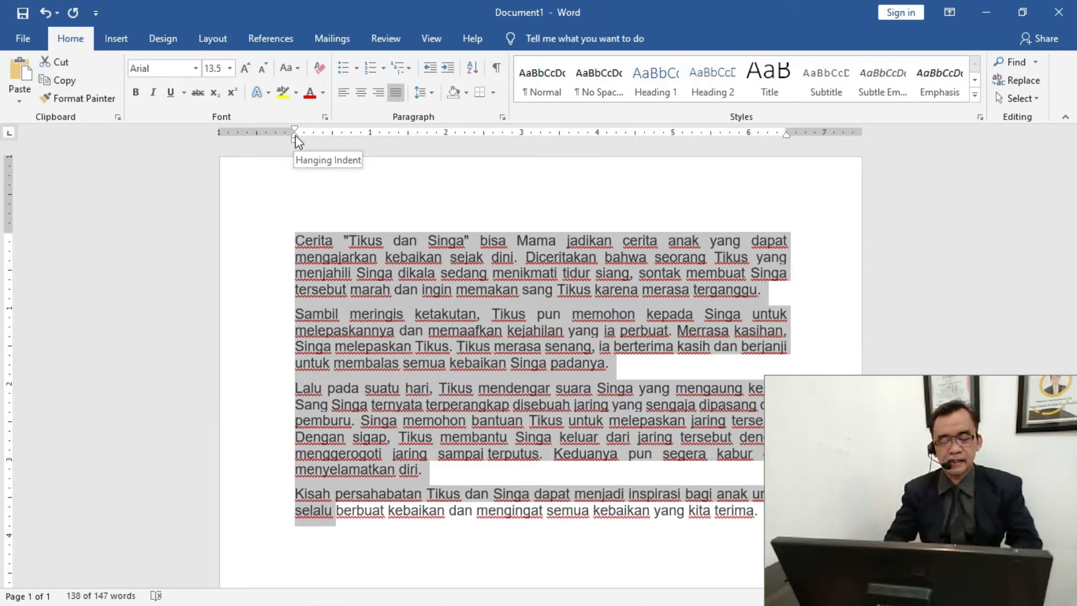
left_click_drag(295, 135, 333, 136)
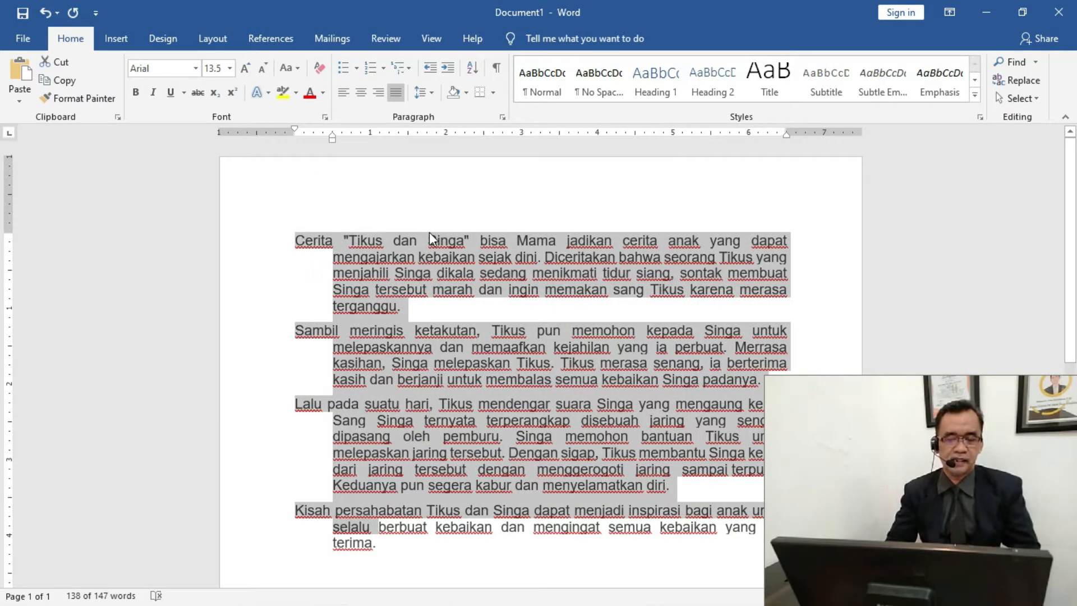
left_click(377, 245)
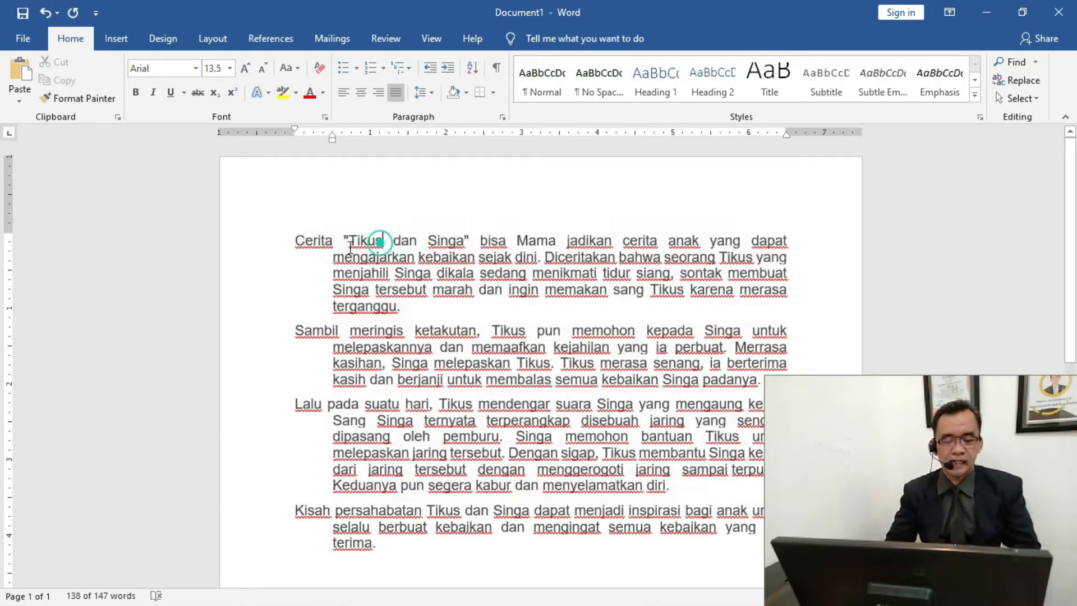
Insert blank lines above the first story paragraph and remove the hanging indent from one of the empty lines
left_click(299, 242)
key("Return")
key("Return")
key("Return")
key("Return")
key("Return")
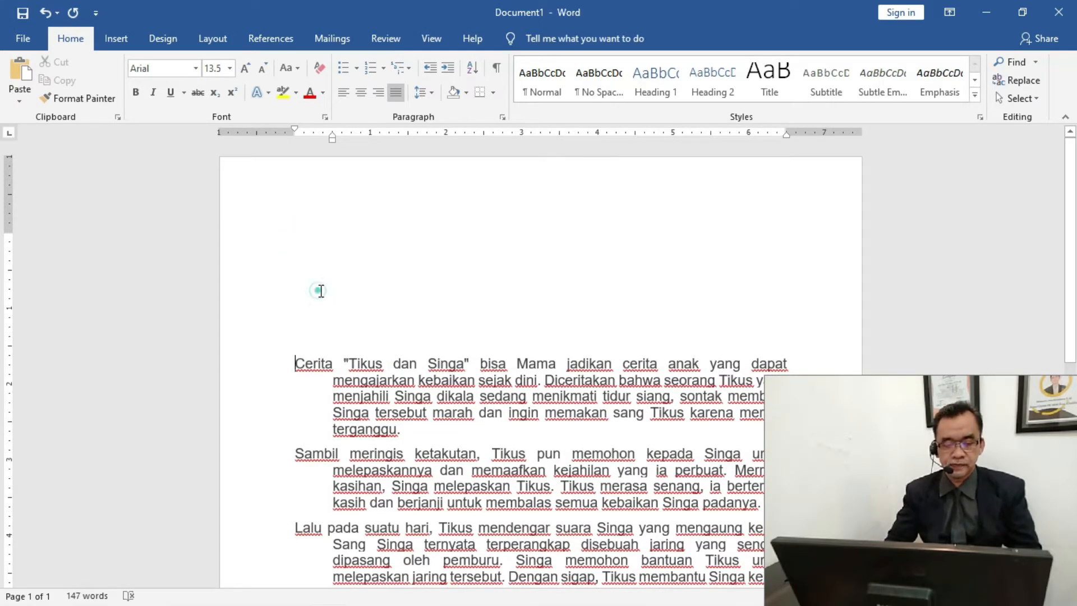
left_click_drag(330, 134, 296, 135)
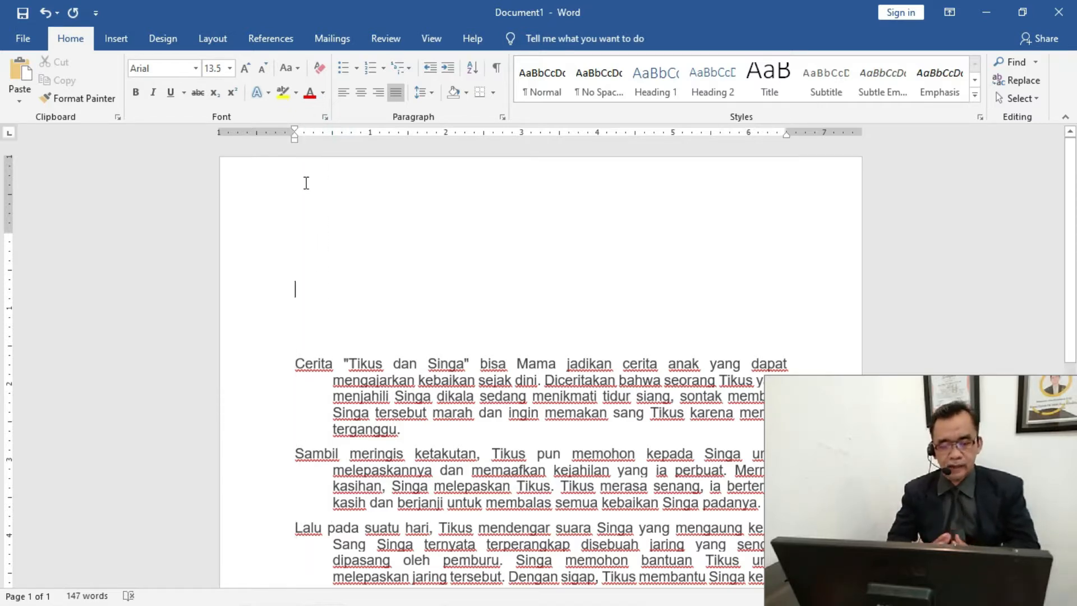
Set a 0.5-inch hanging indent on the empty line at the cursor above the story
mouse_move(295, 128)
left_mouse_down()
mouse_move(329, 131)
mouse_move(296, 137)
left_mouse_up()
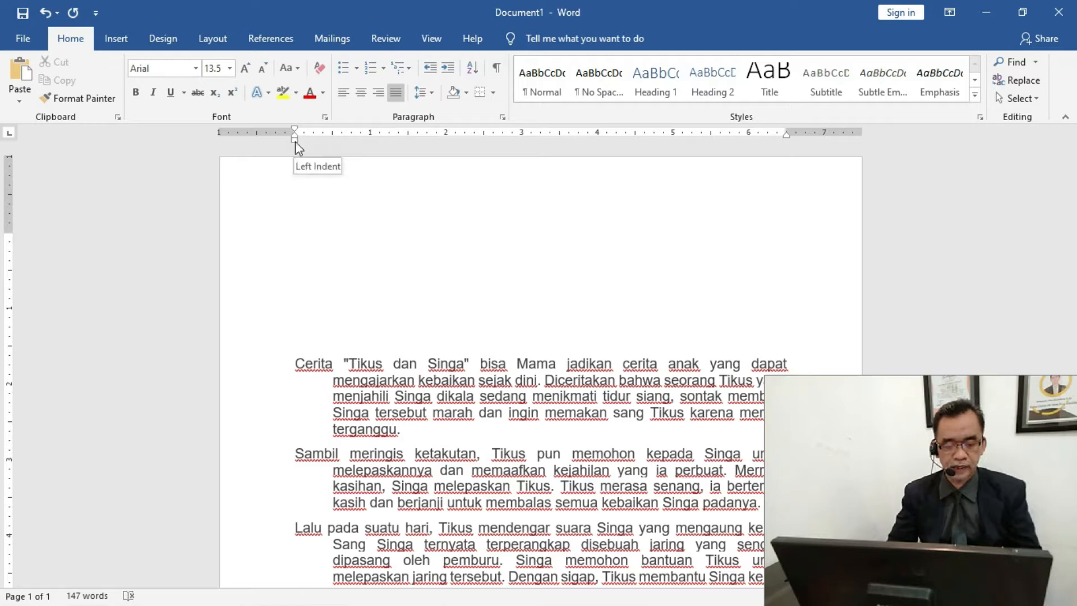
mouse_move(295, 134)
left_mouse_down()
mouse_move(332, 135)
mouse_move(296, 136)
left_mouse_up()
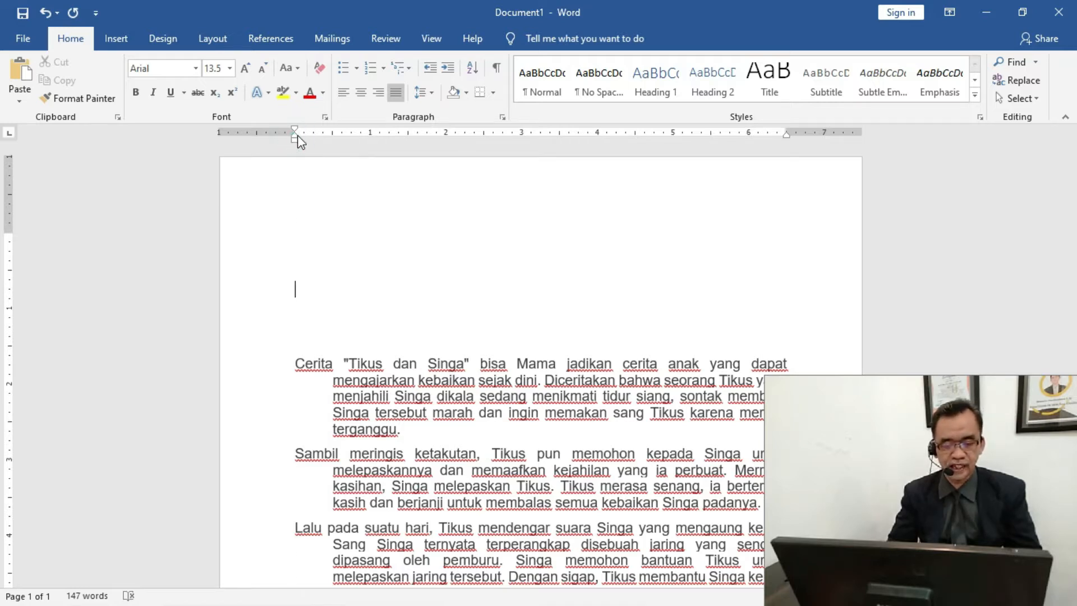
left_click_drag(295, 136, 334, 136)
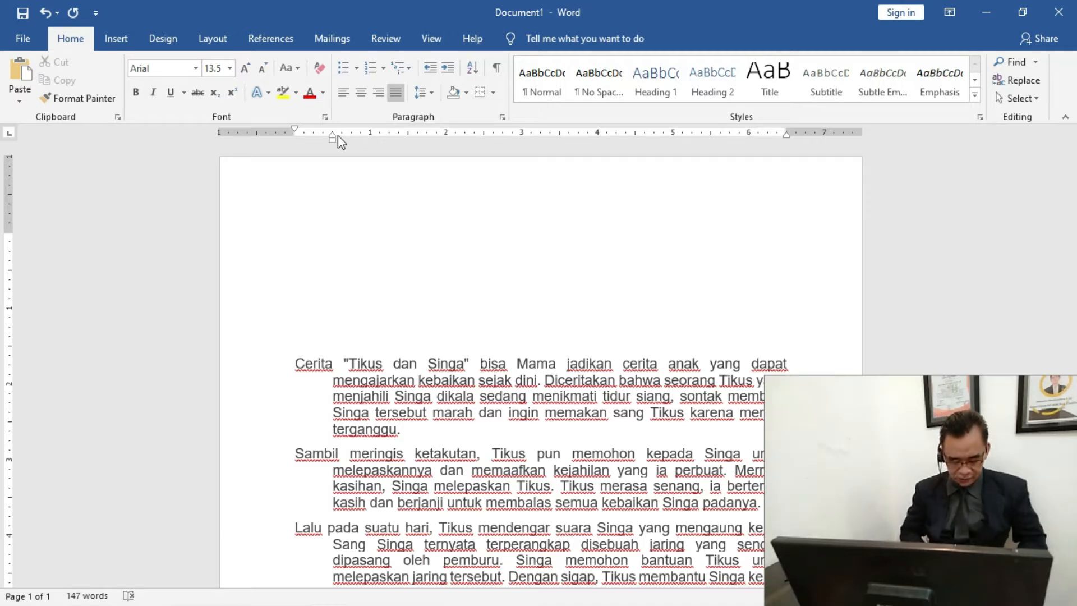
Begin a new paragraph on the empty line with the text "Hari merupakan awal dari bulan November"
type("hARI")
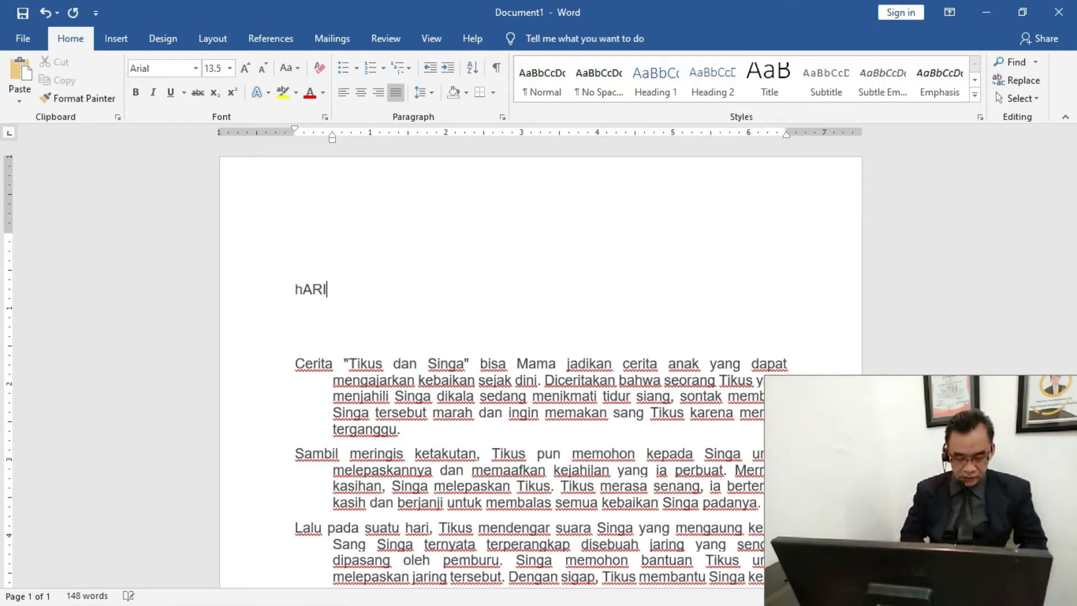
type(" merup")
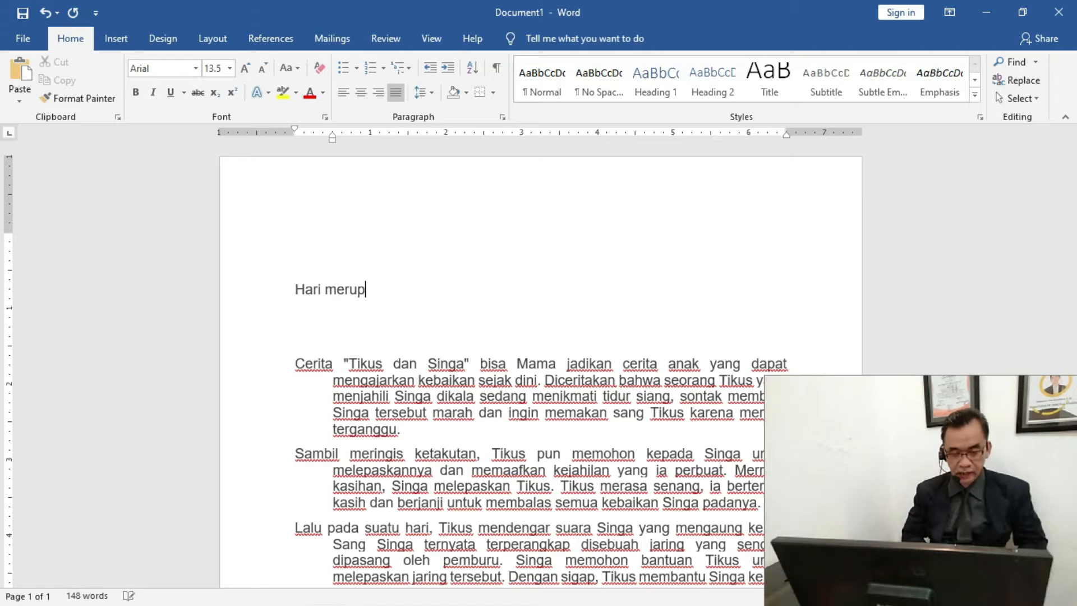
type("akan awal da")
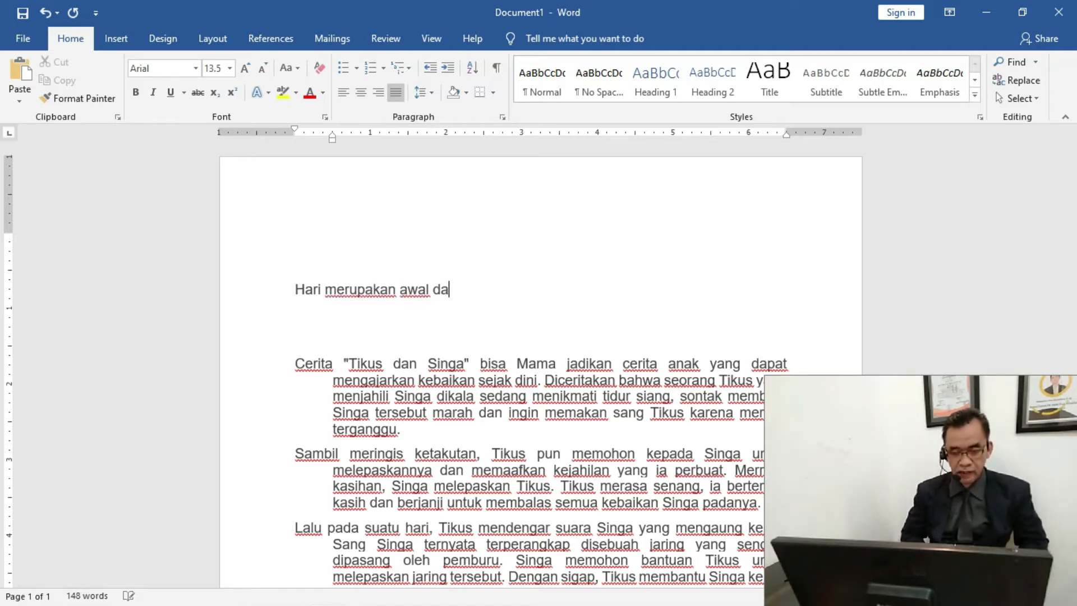
type("ri b")
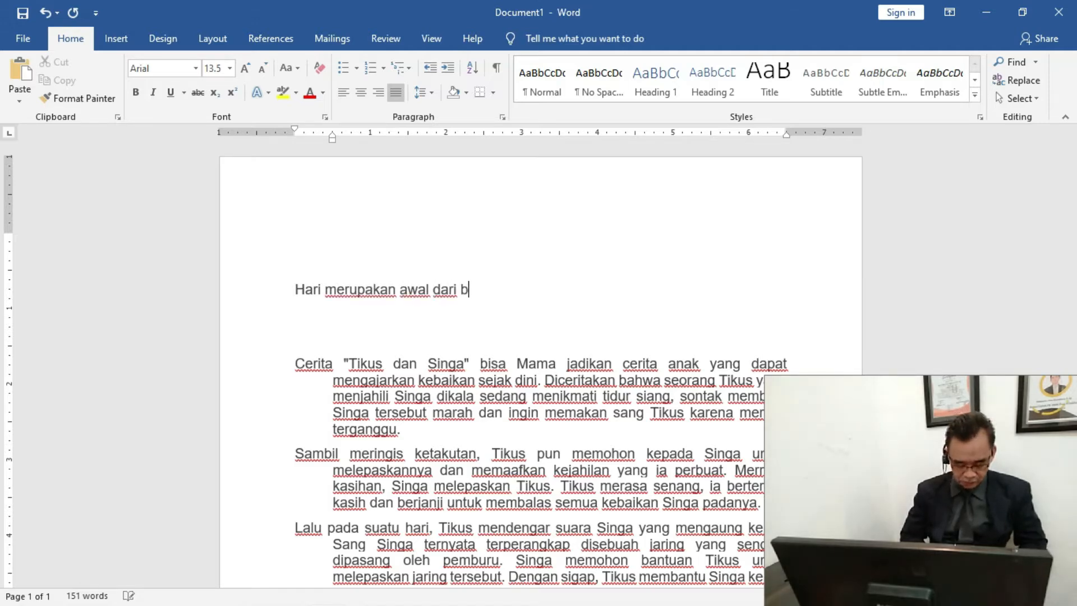
type("ulan")
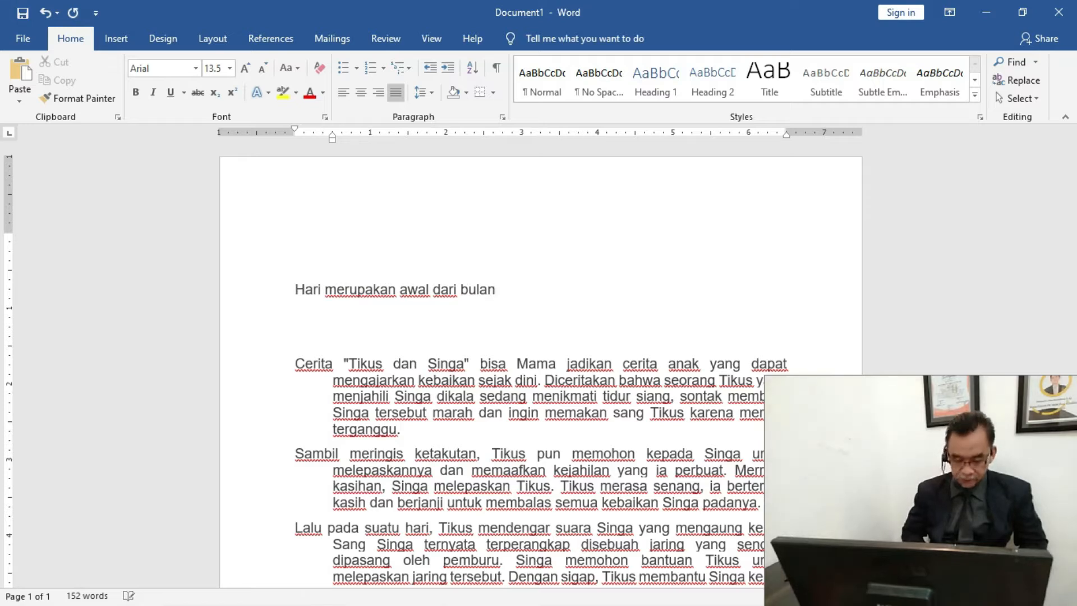
type(" nov")
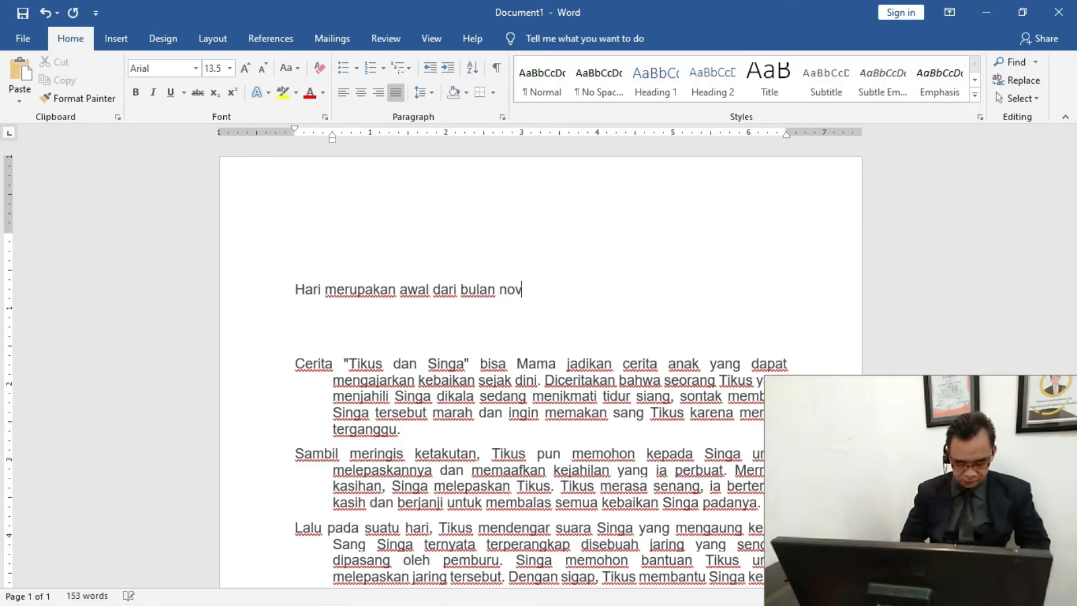
type("ember, d")
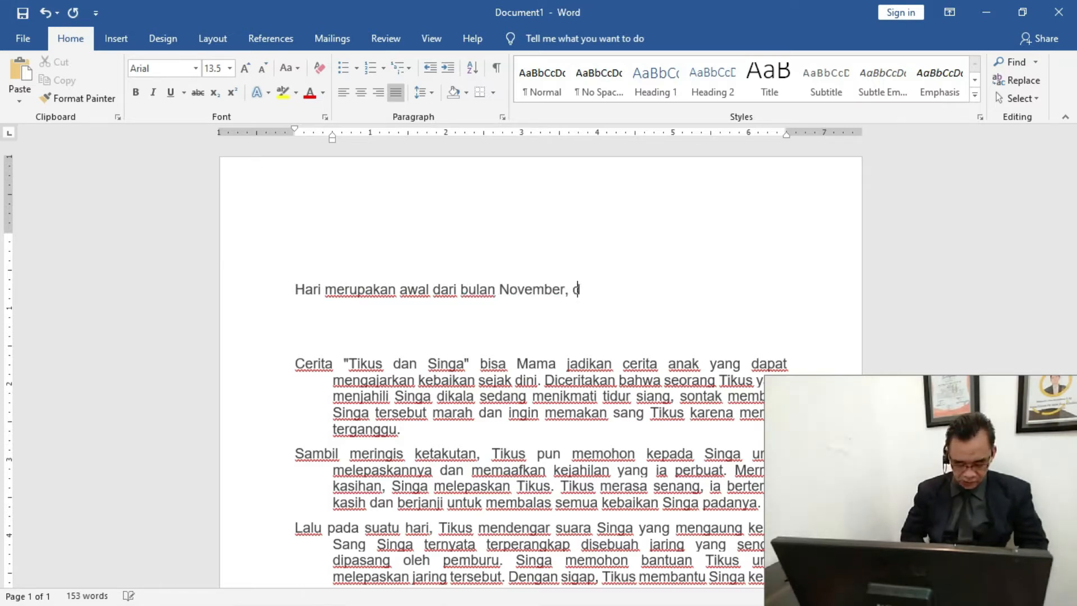
type("imana bukanb")
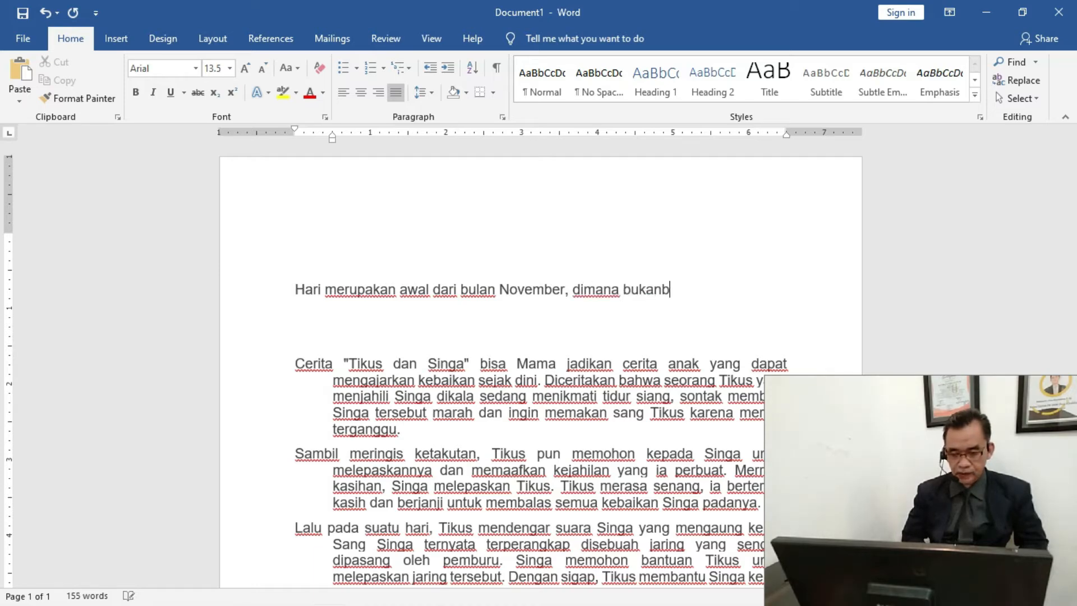
Continue the sentence after "November" in the new top paragraph with ", dimana bulan dikenal dengan satu"
key("BackSpace")
key("BackSpace")
key("BackSpace")
key("BackSpace")
type("lan ")
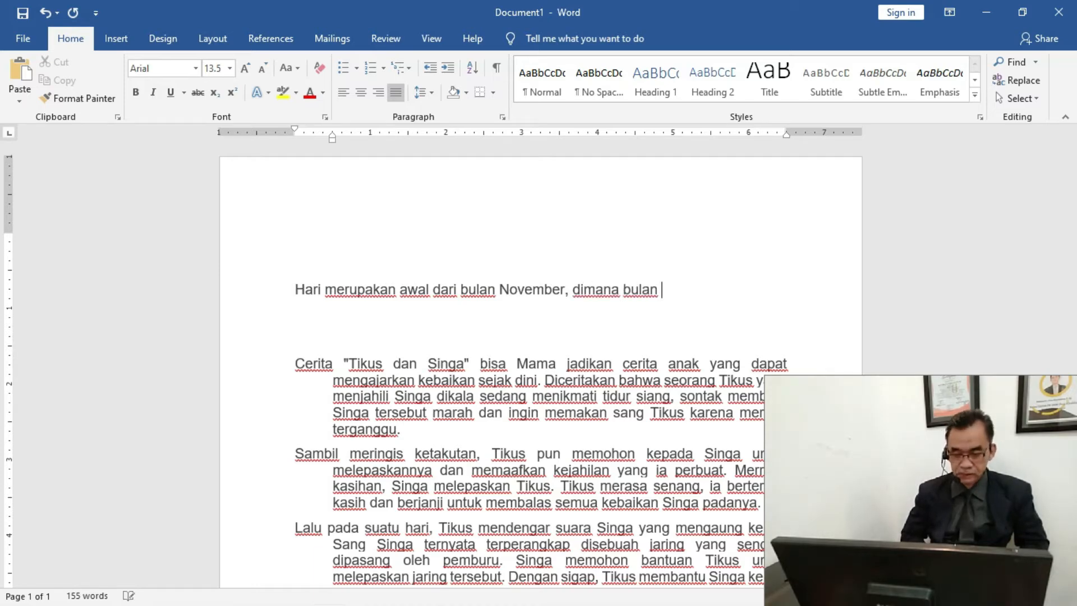
type("dikenba")
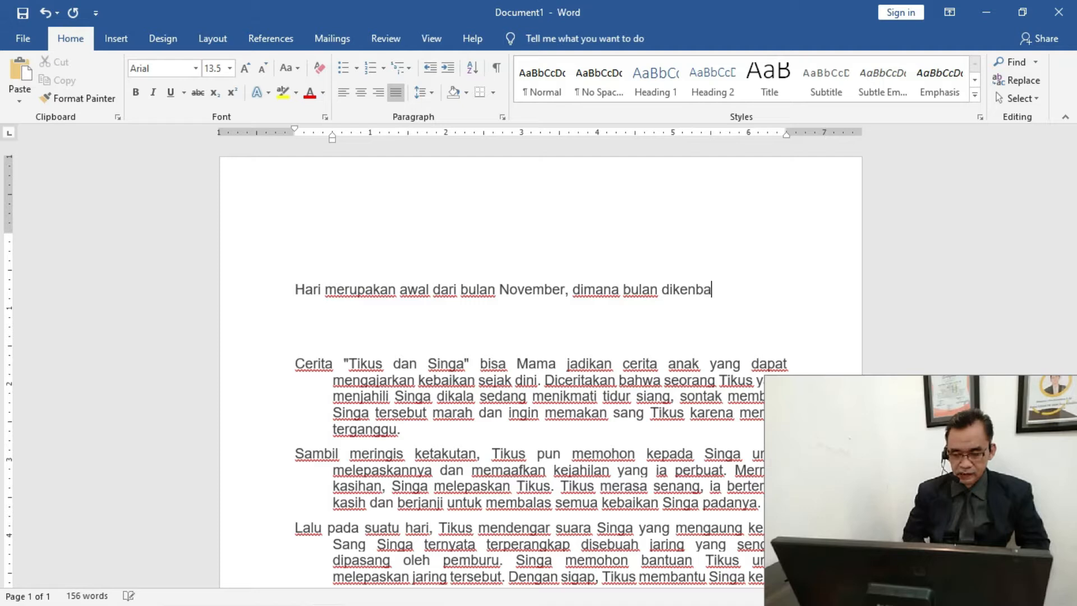
key("BackSpace")
key("BackSpace")
type("al dengamn")
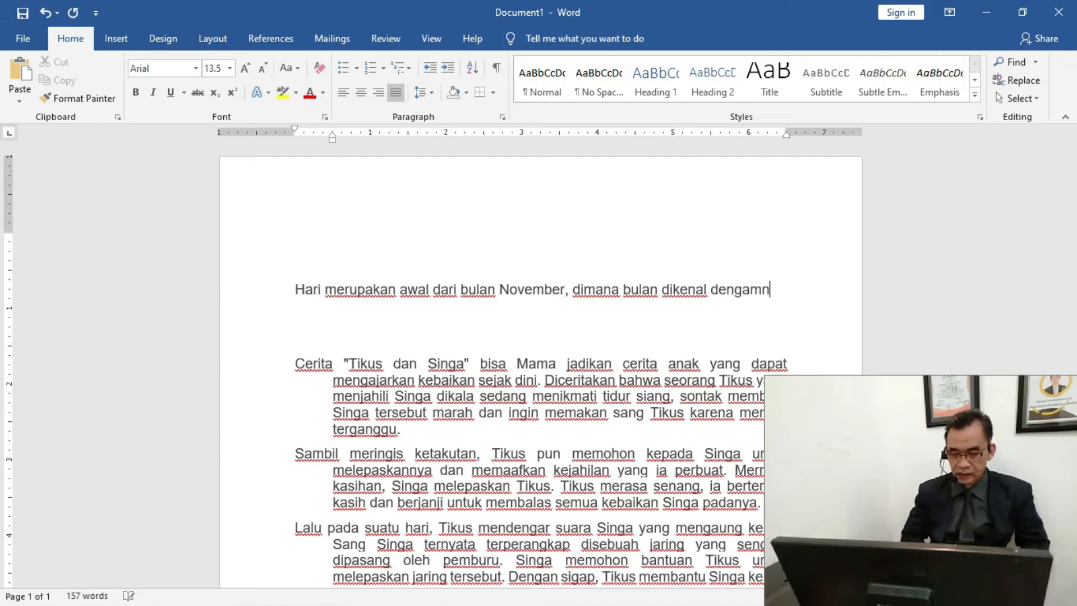
key("BackSpace")
key("BackSpace")
type("n sat")
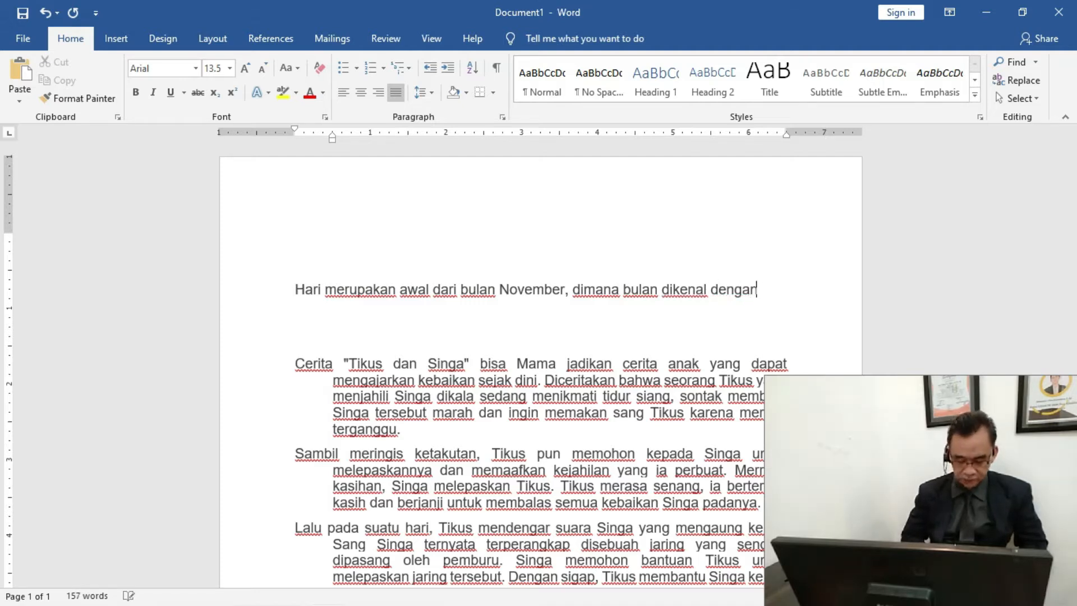
type("u ")
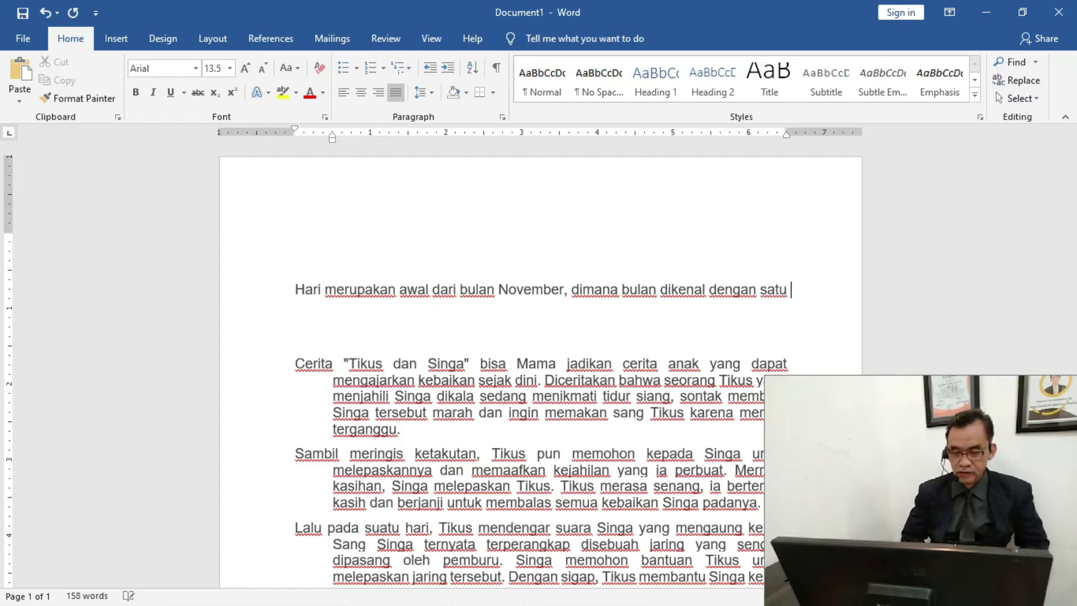
type("per")
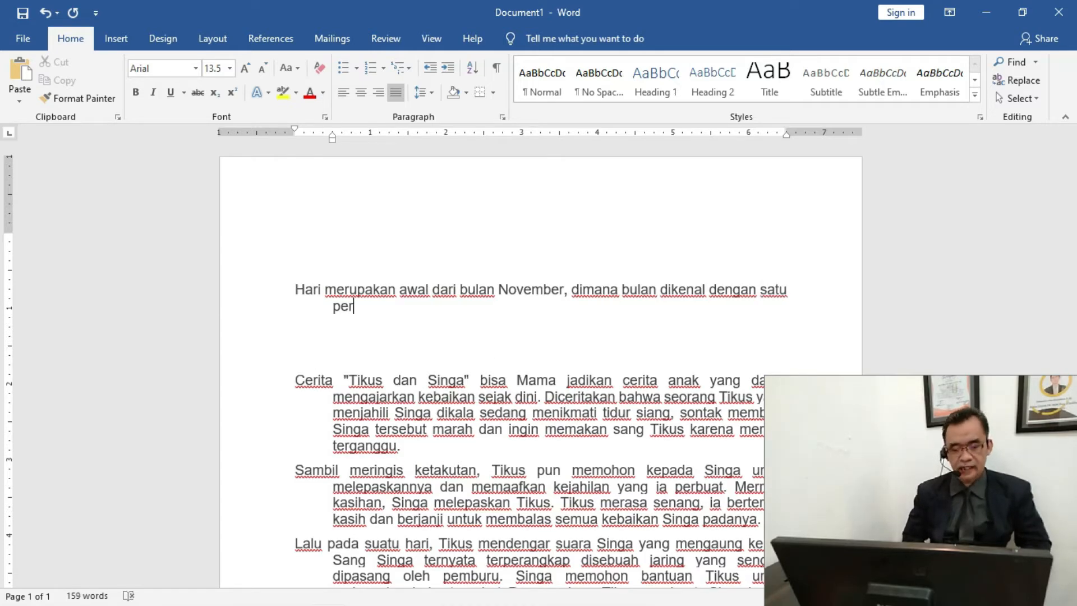
type("i")
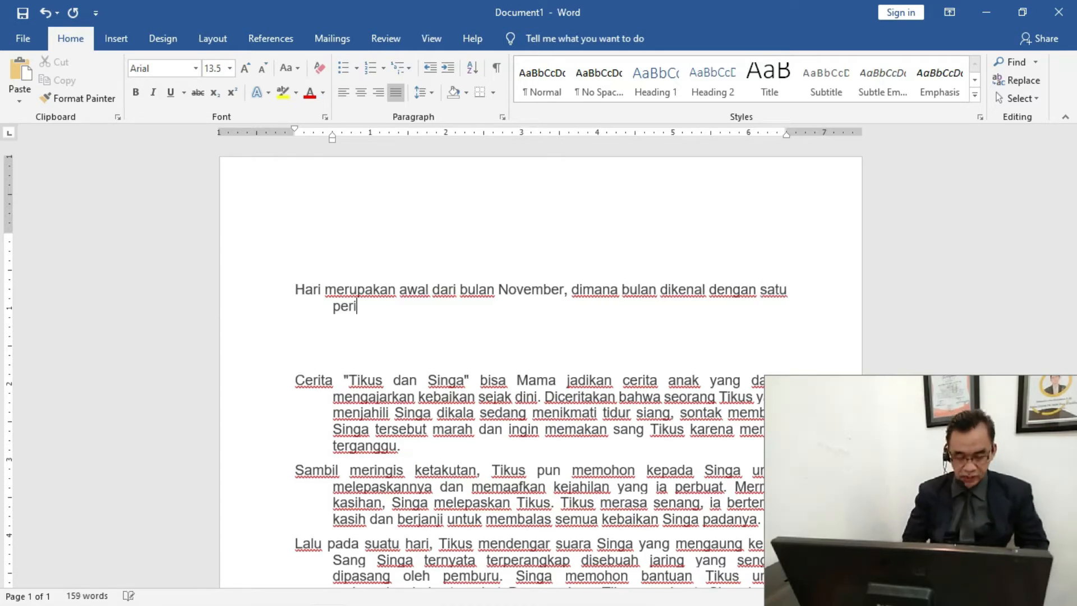
type("tst")
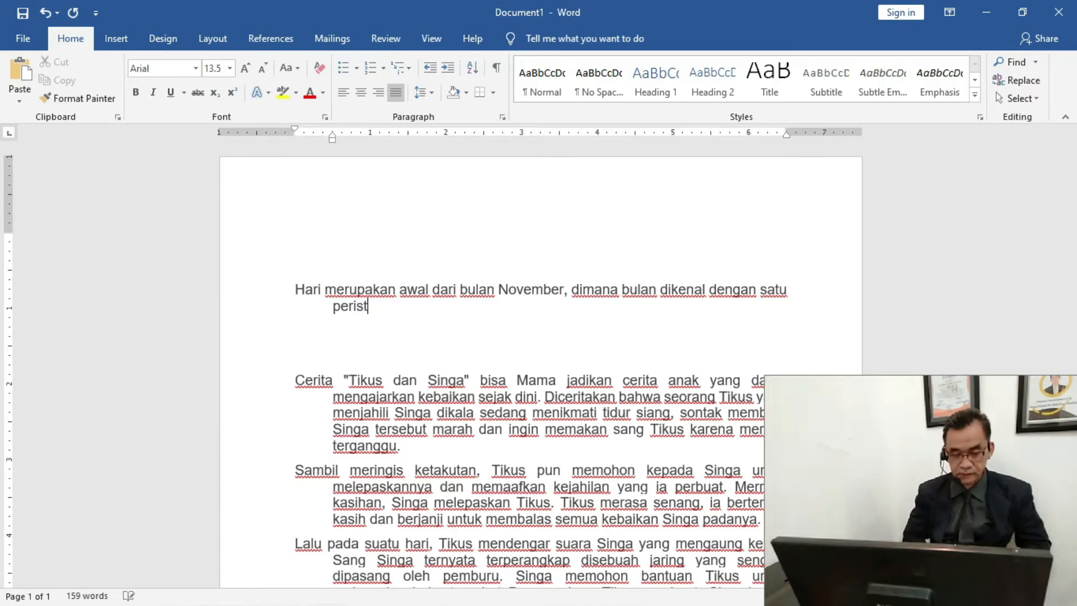
type("iwa ")
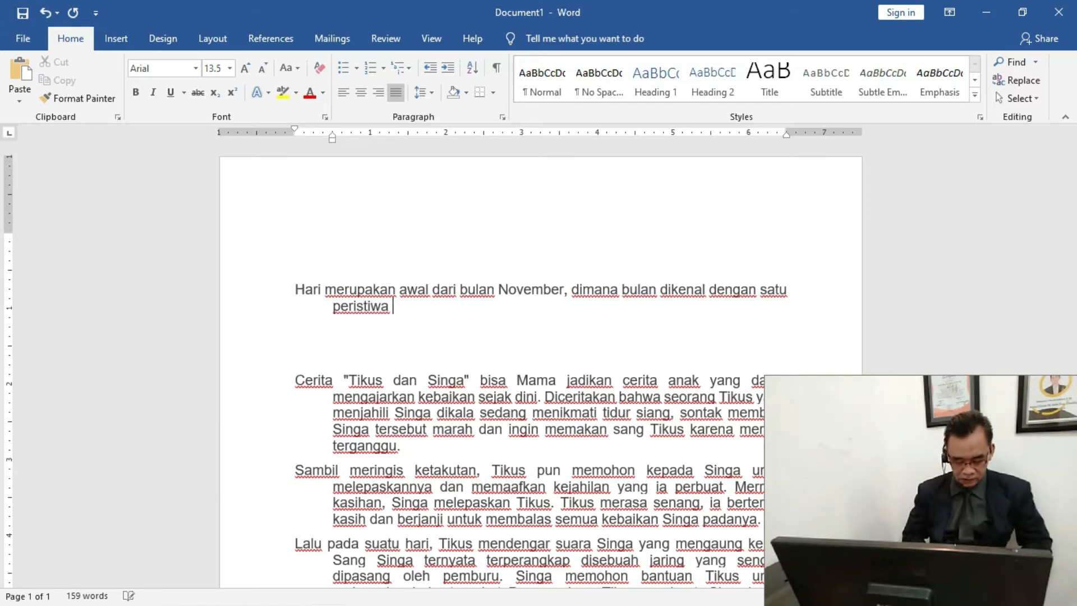
type("heroin d")
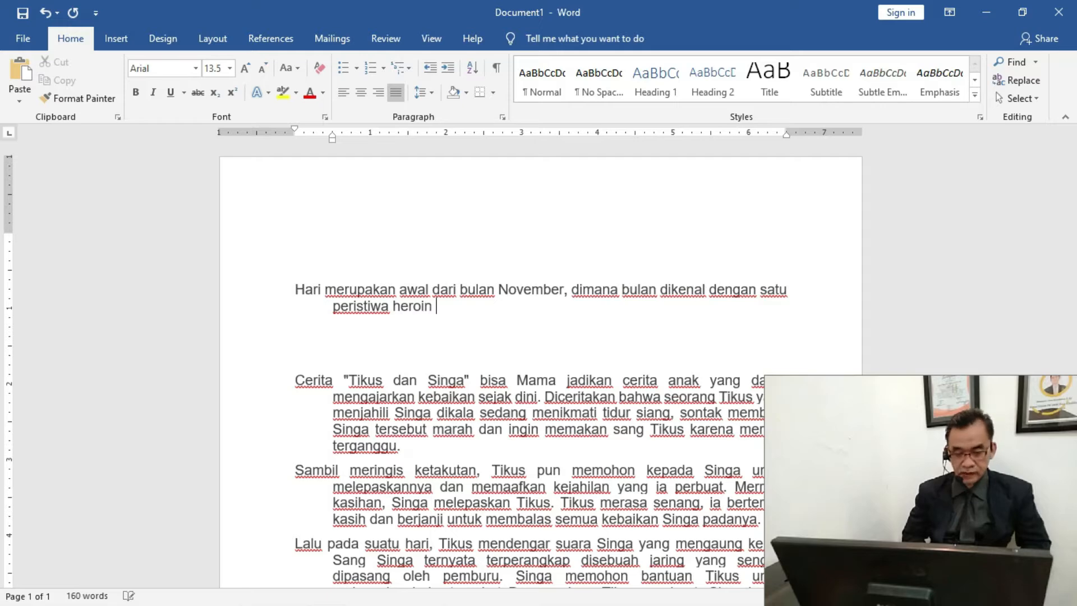
Extend the top paragraph after "satu" with the words "peristiwa heroic", correcting misspelled letters
key("BackSpace")
key("BackSpace")
key("BackSpace")
key("BackSpace")
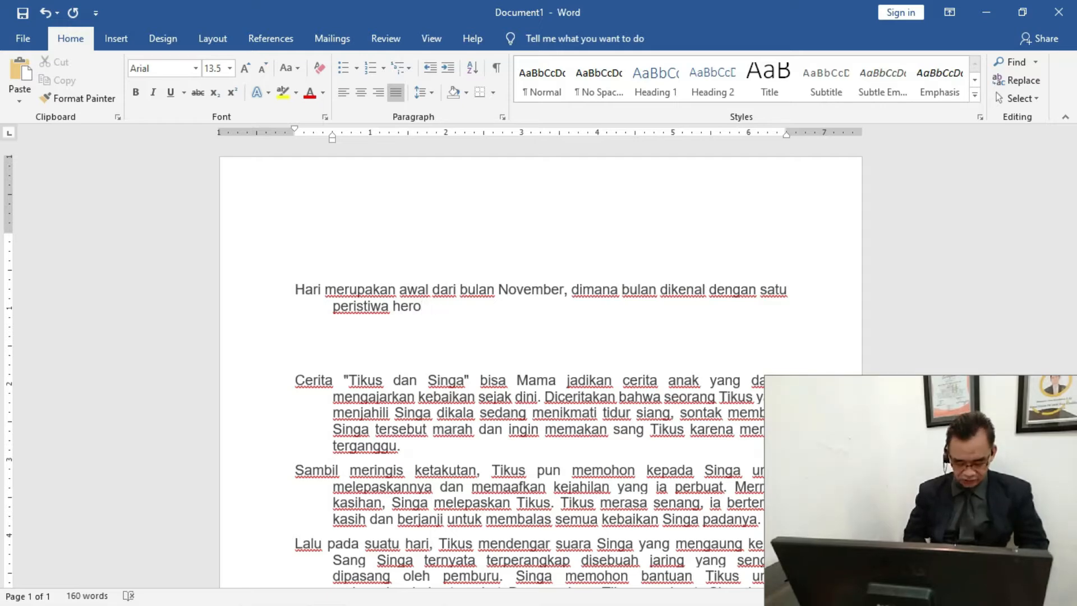
type("ic d")
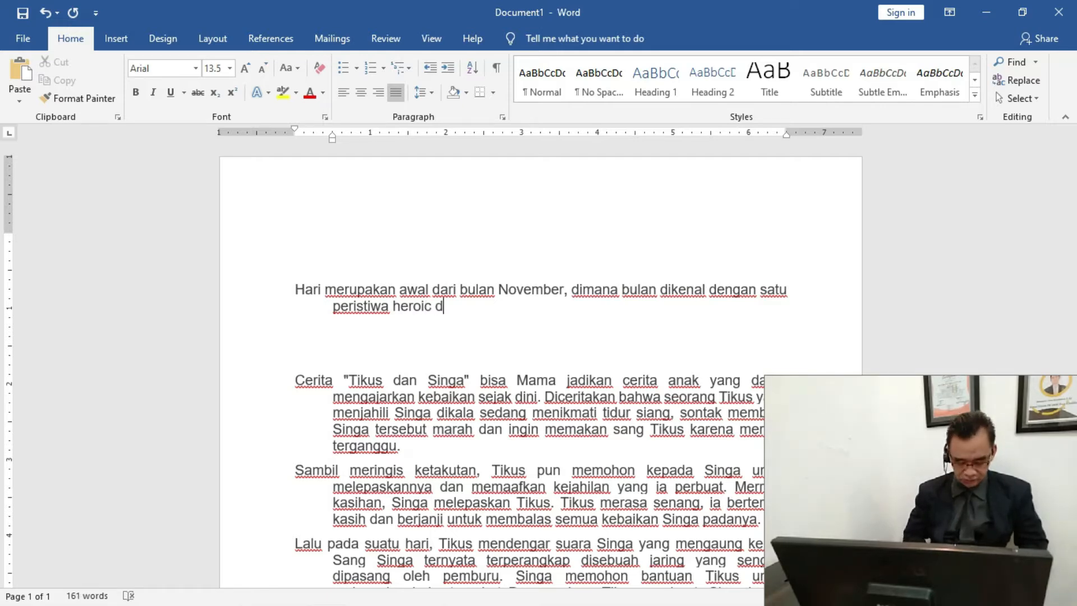
type("i t")
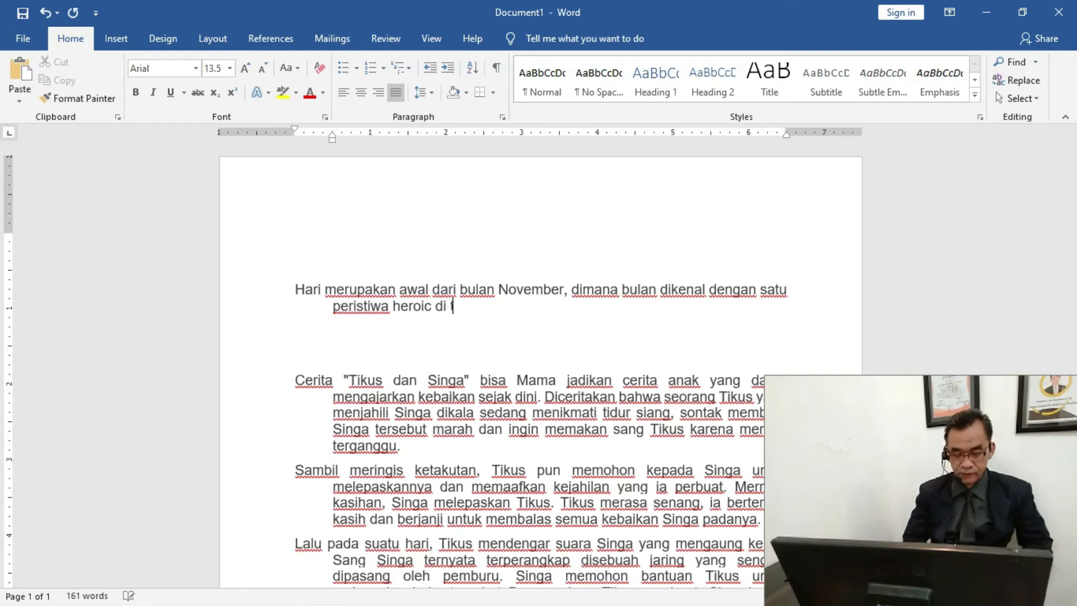
type("awan")
Add "di tahun 1945" after "heroic" in the top paragraph
key("BackSpace")
key("BackSpace")
key("BackSpace")
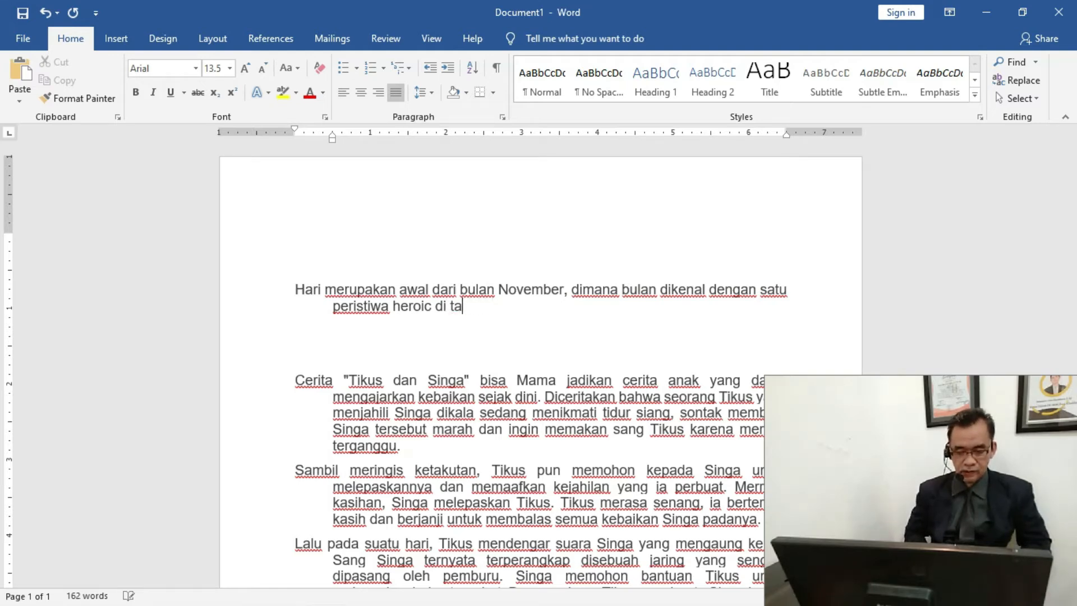
type("hun ")
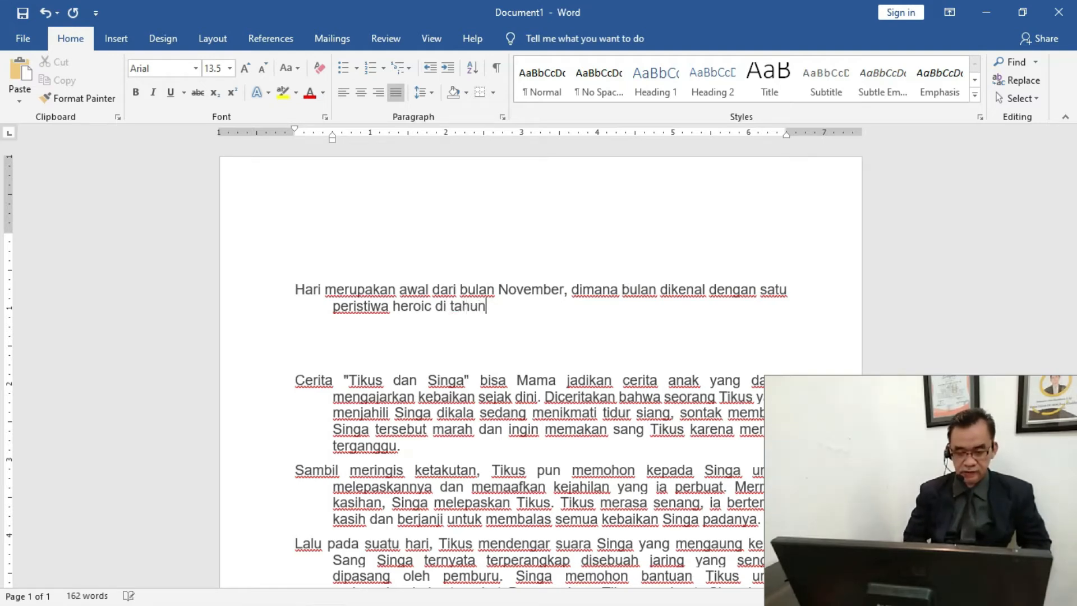
type("1945 ")
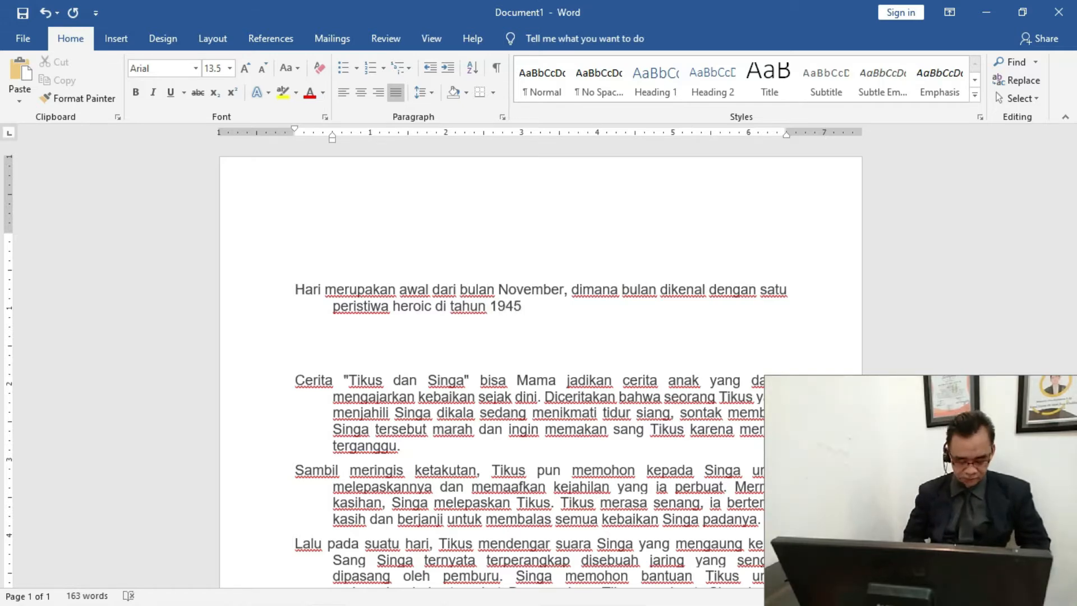
type("ya")
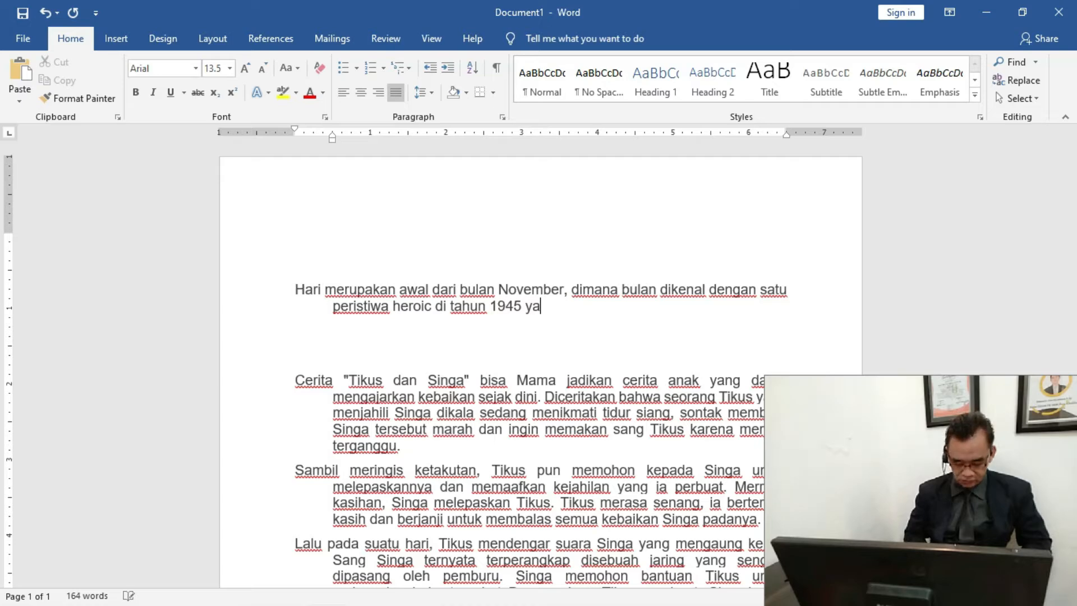
type("itu ki")
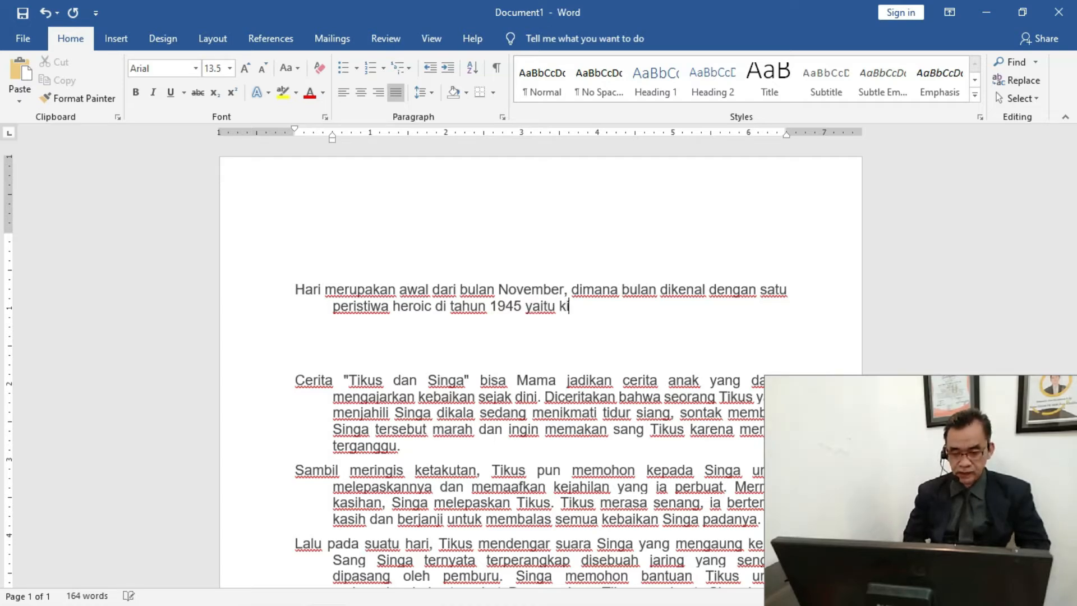
type("ta kenal")
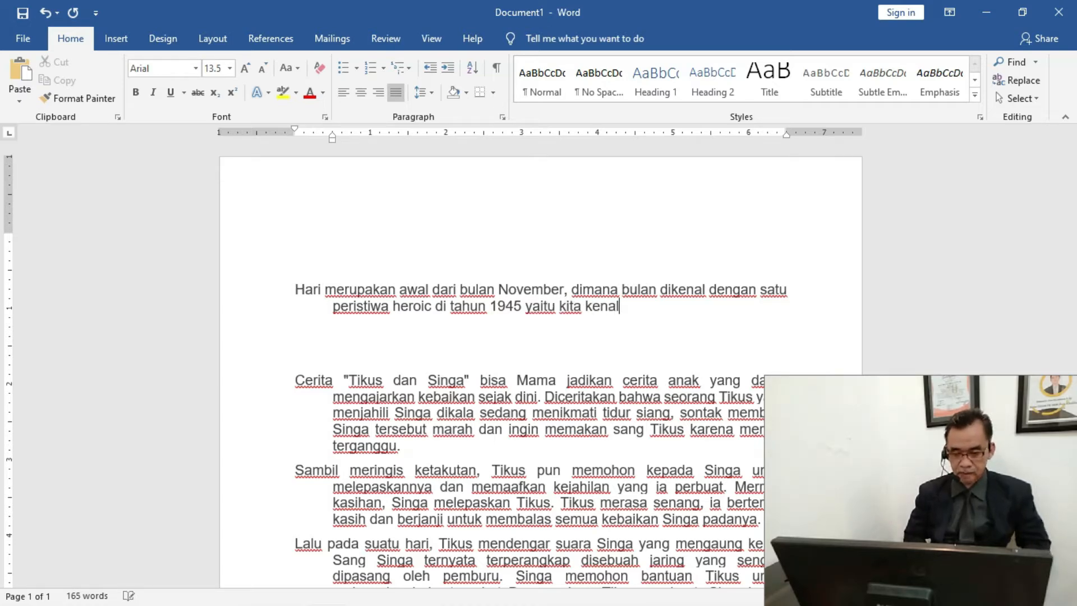
type(" dengan ")
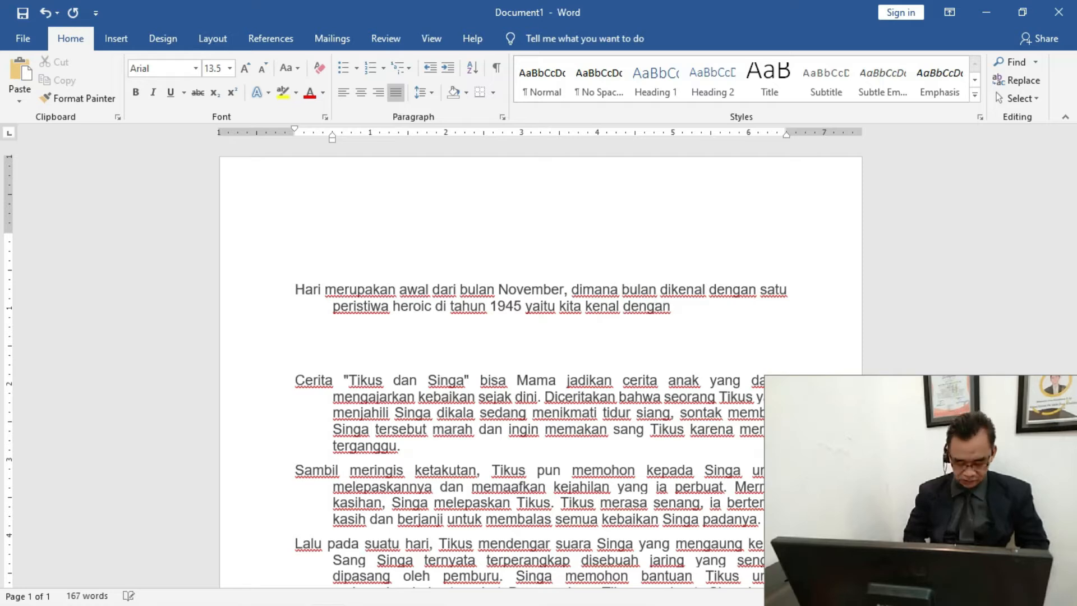
type("perin")
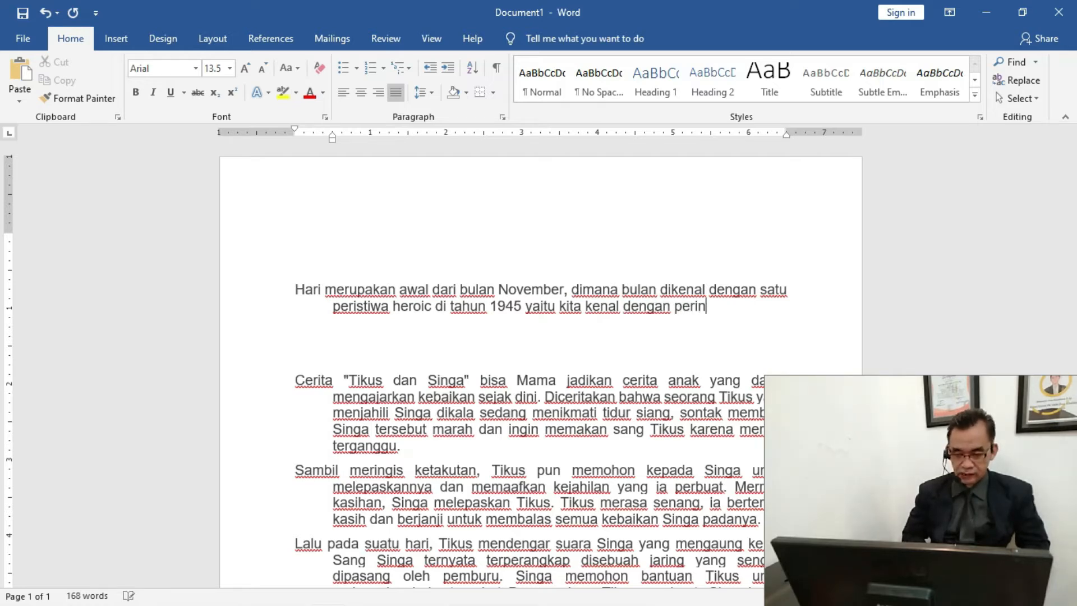
type("gatan H")
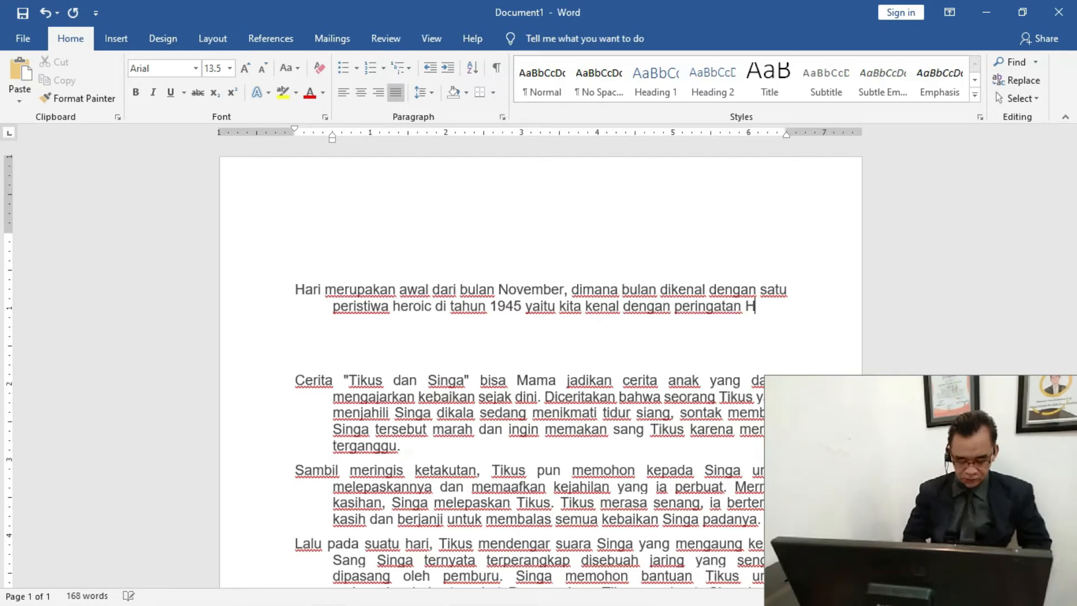
type("ari Pa")
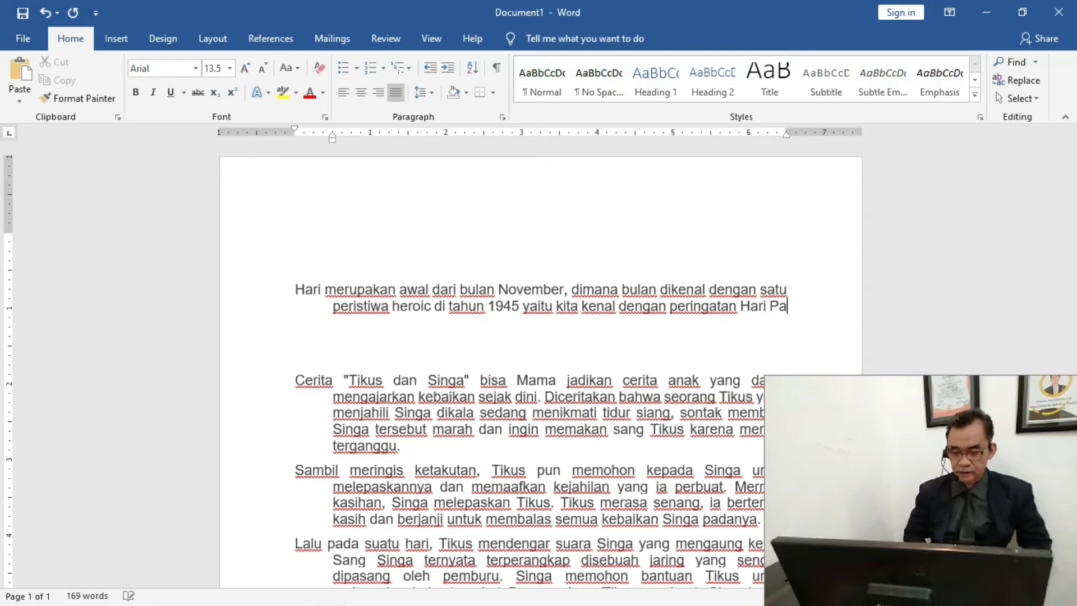
type("hlawan")
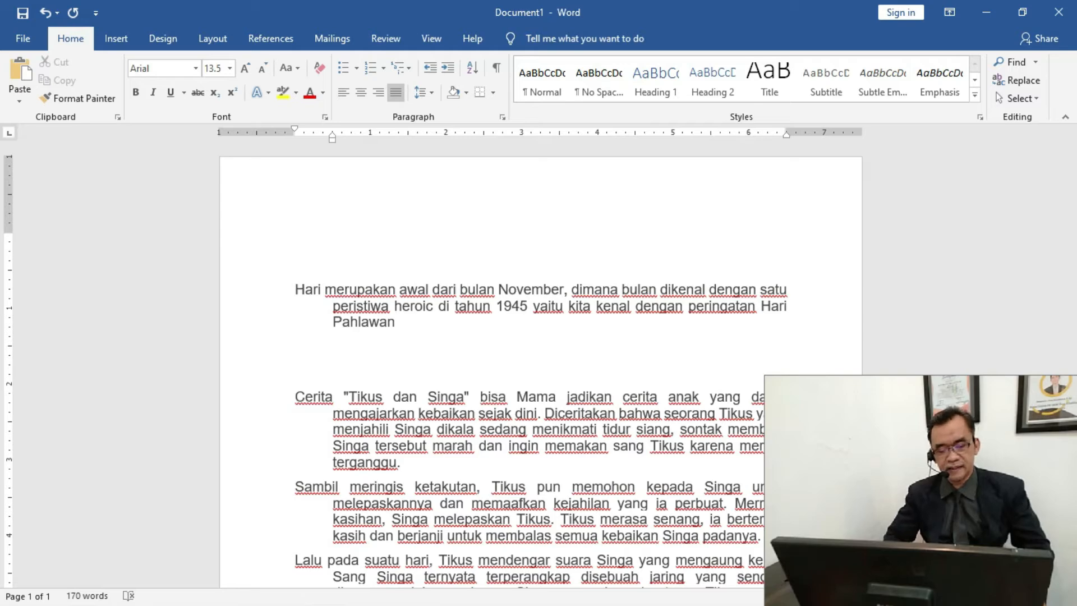
Start a new paragraph below the one ending in "Pahlawan" with the words "Dalam peristiwa terjadi", correcting mistyped letters
left_click(292, 289)
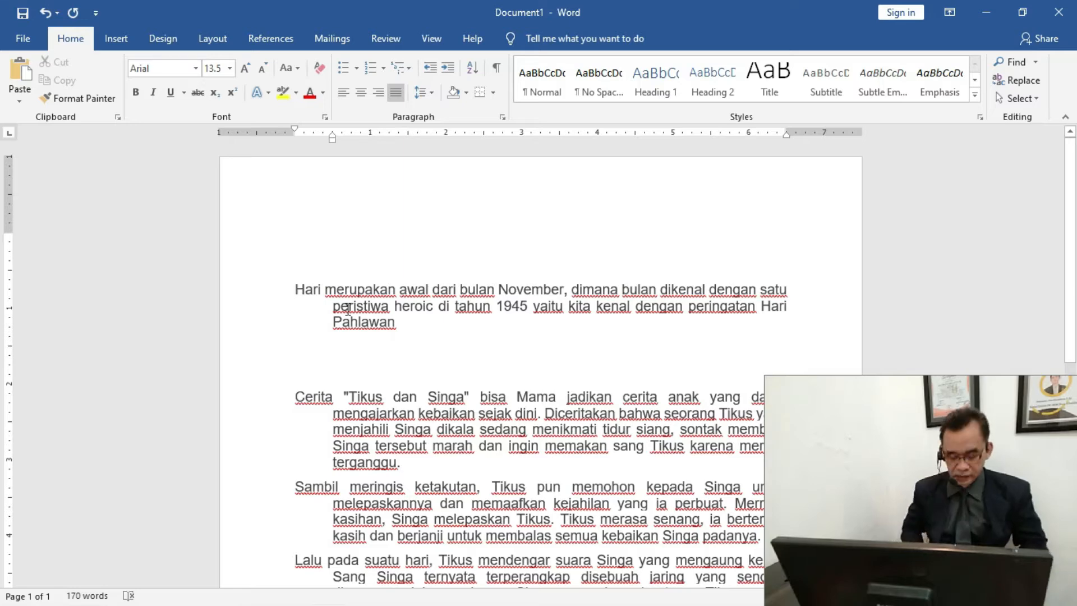
left_click(424, 332)
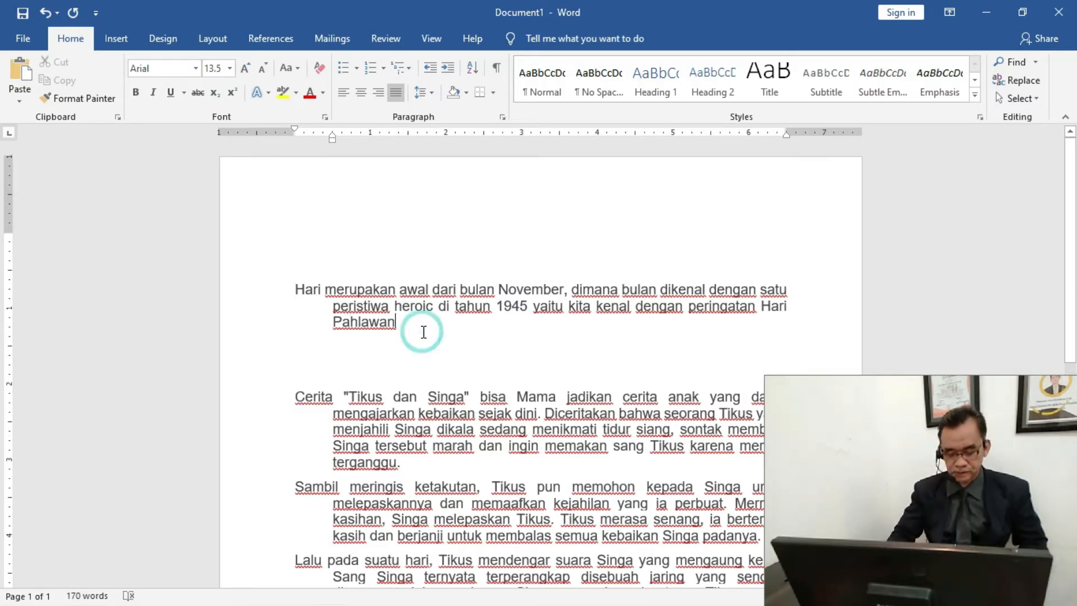
key("Return")
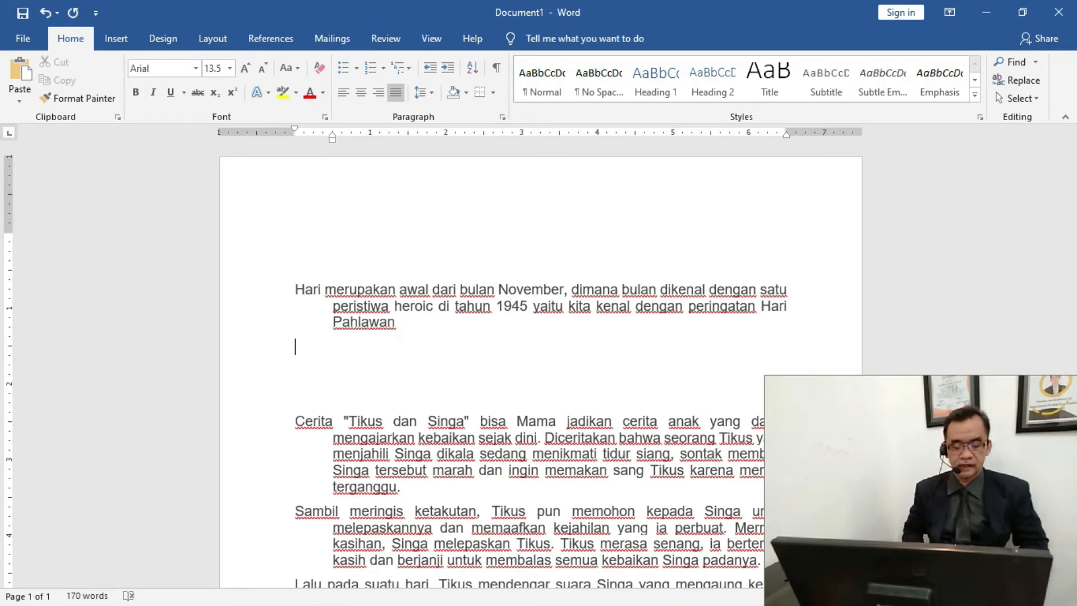
type("D")
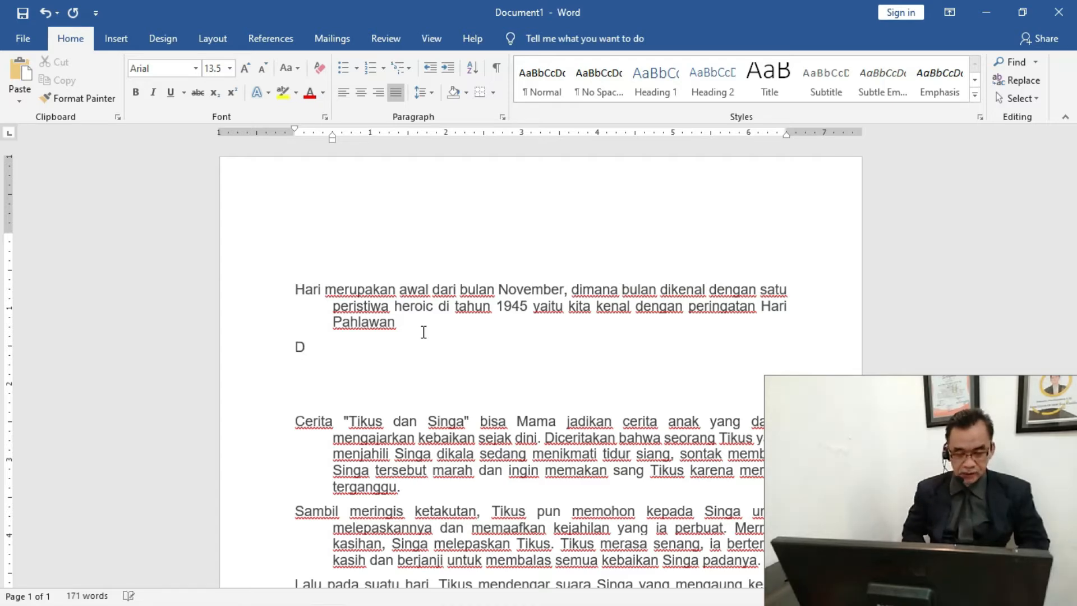
type("da;")
key("BackSpace")
key("BackSpace")
key("BackSpace")
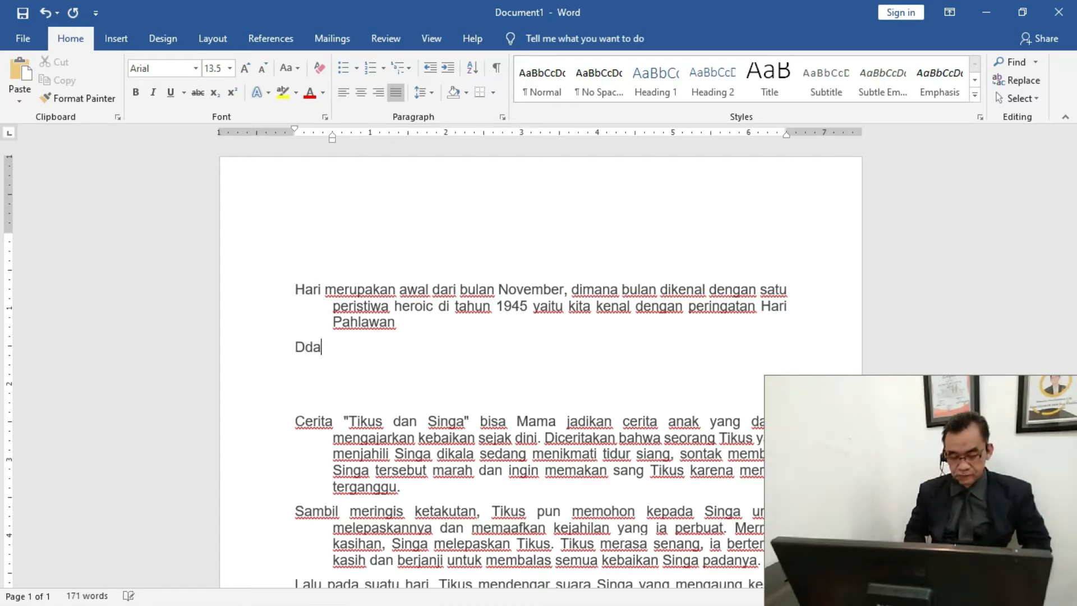
type("alam peri")
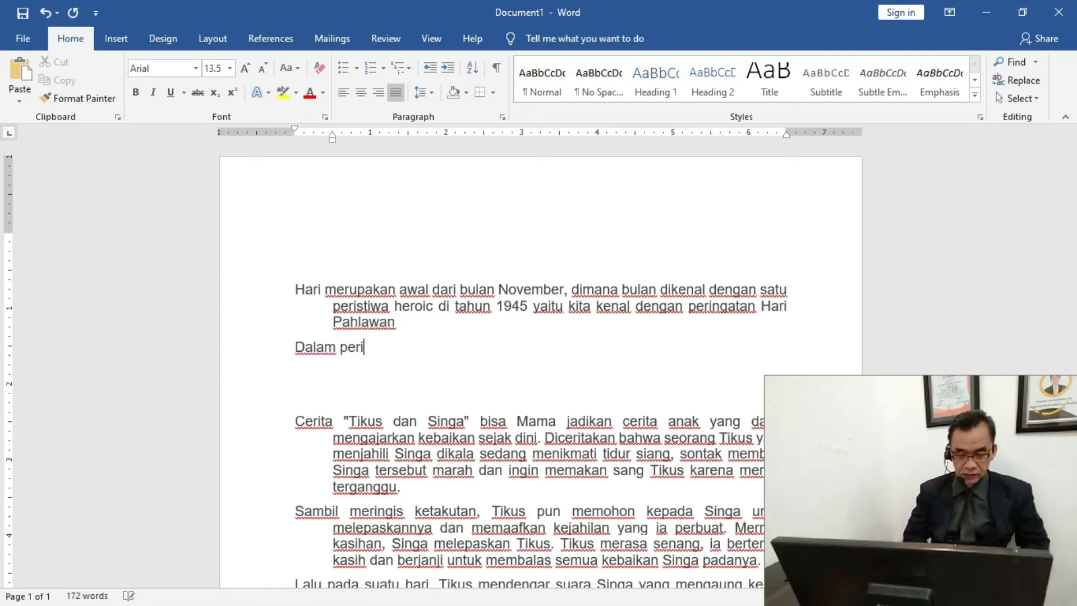
type("stiwa")
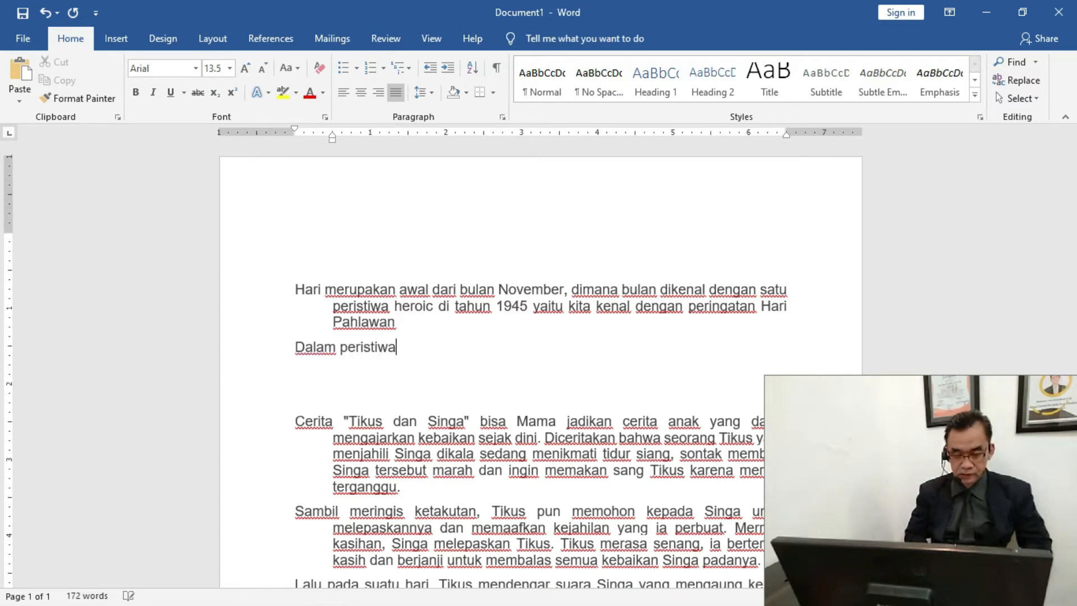
type(" terjad")
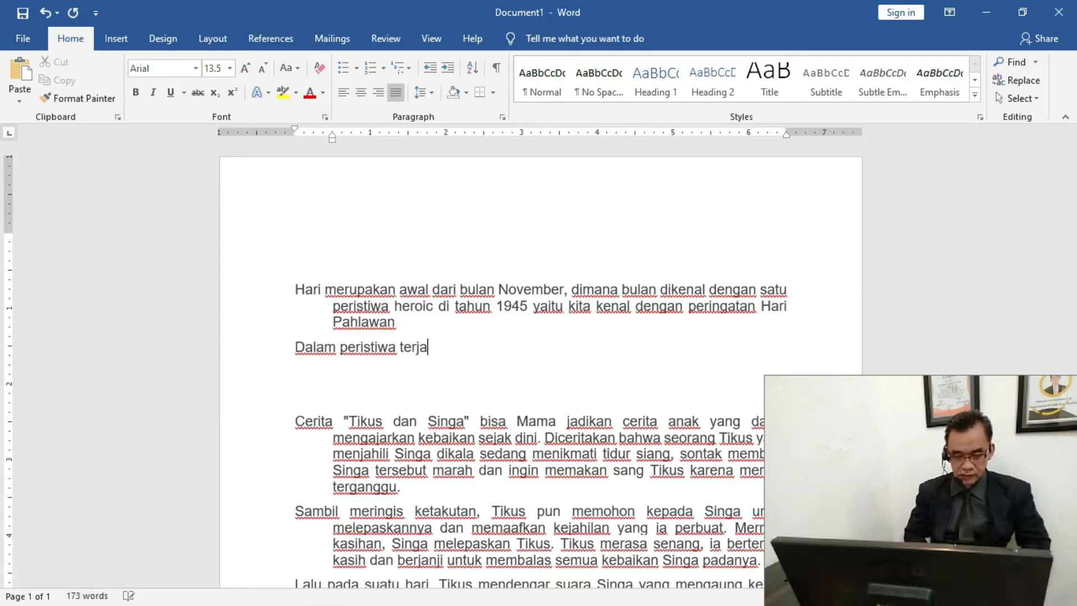
Continue the second paragraph after "terjadi" with "pertempuran", removing stray characters
type("rt")
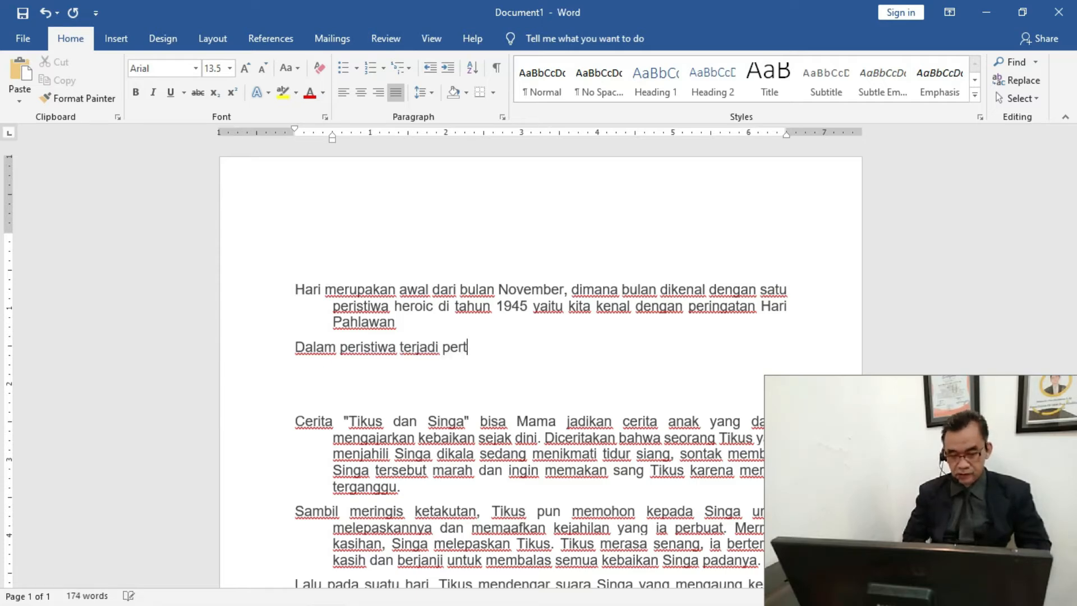
type("e,\\m")
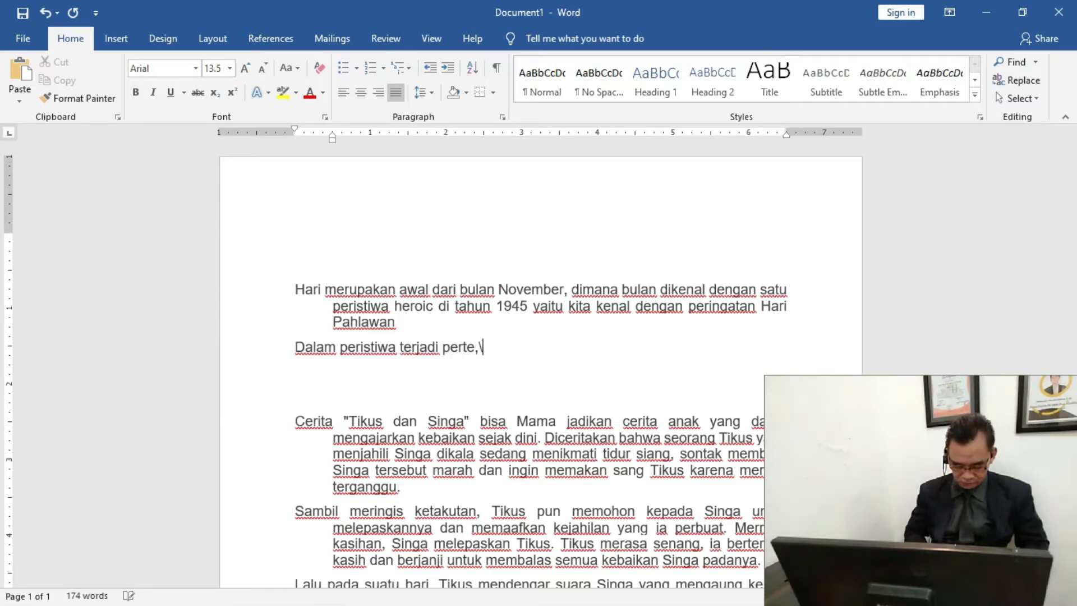
key("BackSpace")
key("BackSpace")
key("BackSpace")
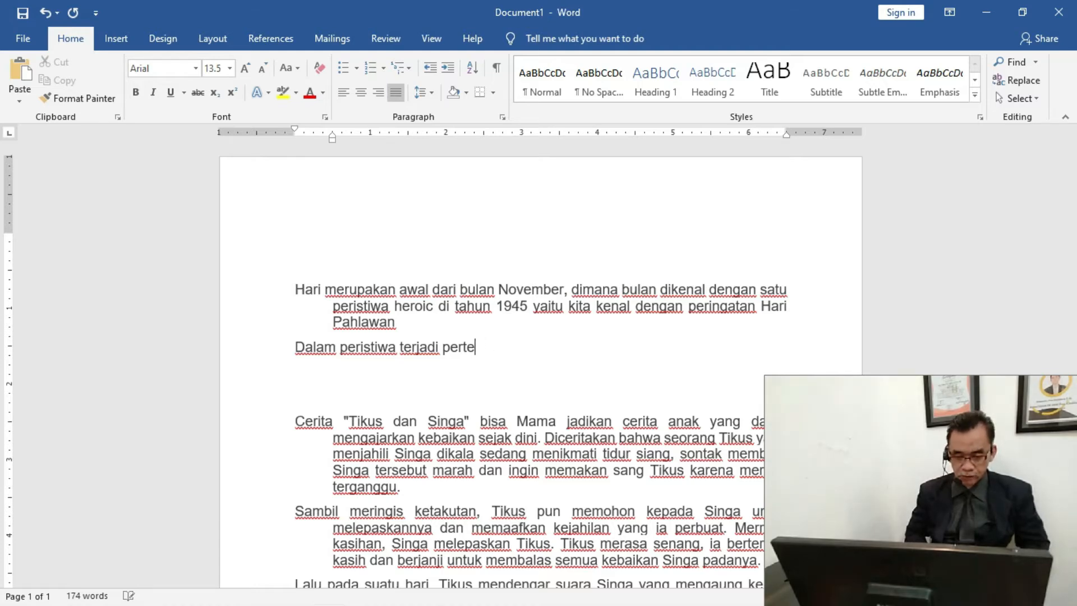
type("mpuran s")
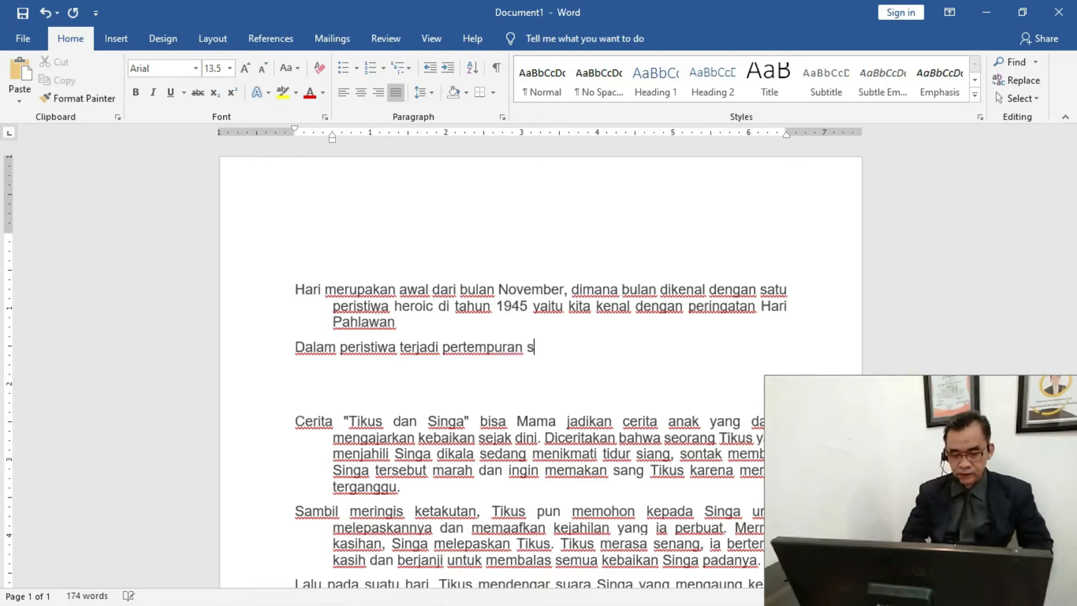
type("engit a")
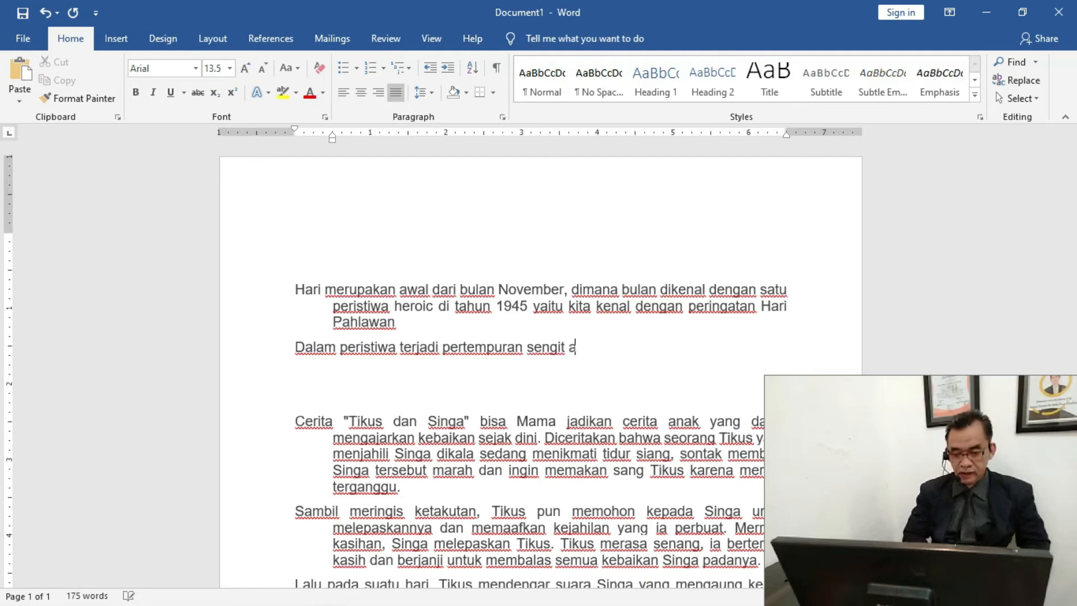
type("ntara a")
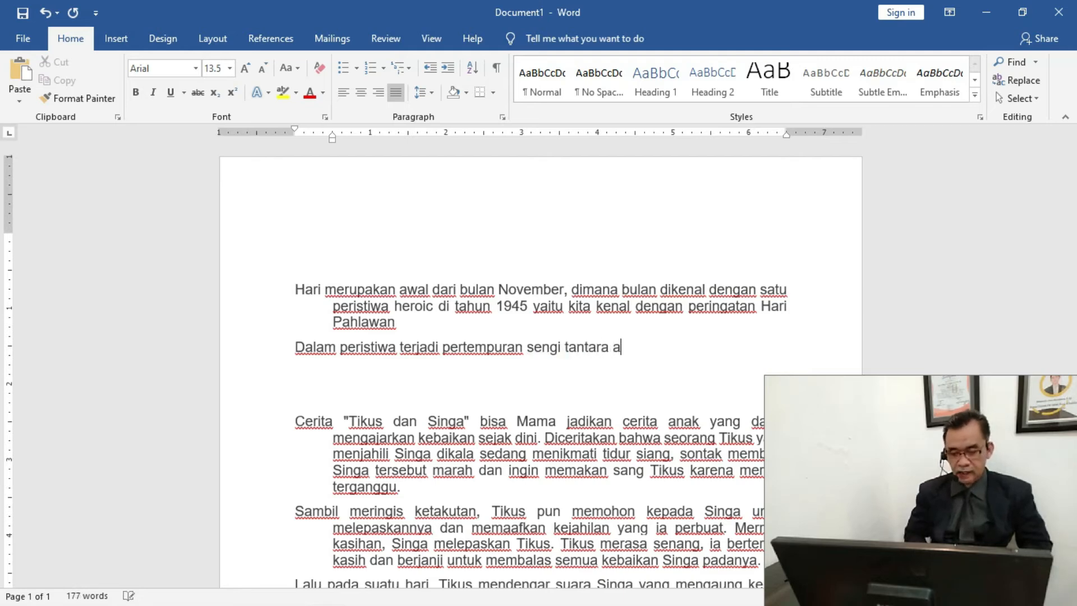
type("re")
Extend the second paragraph after "pertempuran" with "sengit antara", fixing the misplaced space between the two words
key("BackSpace")
key("BackSpace")
key("BackSpace")
key("BackSpace")
key("BackSpace")
key("BackSpace")
key("BackSpace")
key("BackSpace")
key("BackSpace")
key("BackSpace")
key("BackSpace")
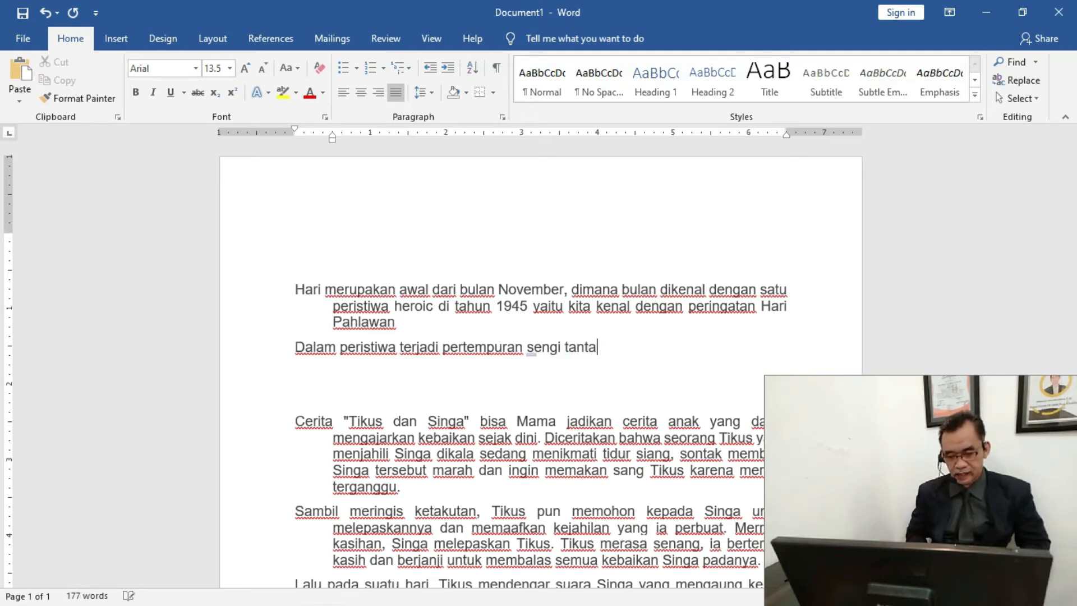
type("t")
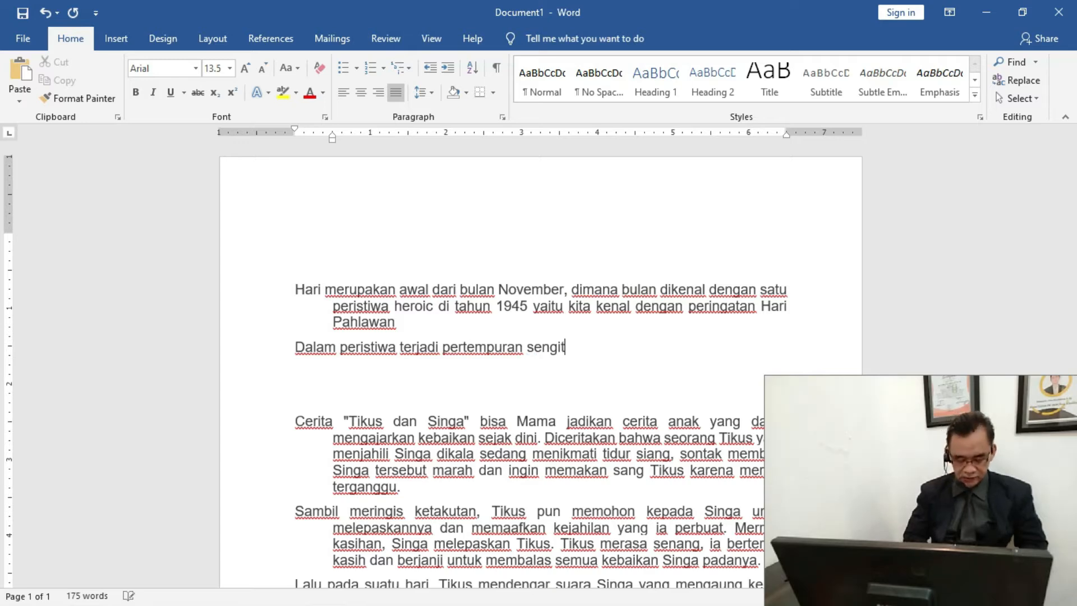
type(" antara ")
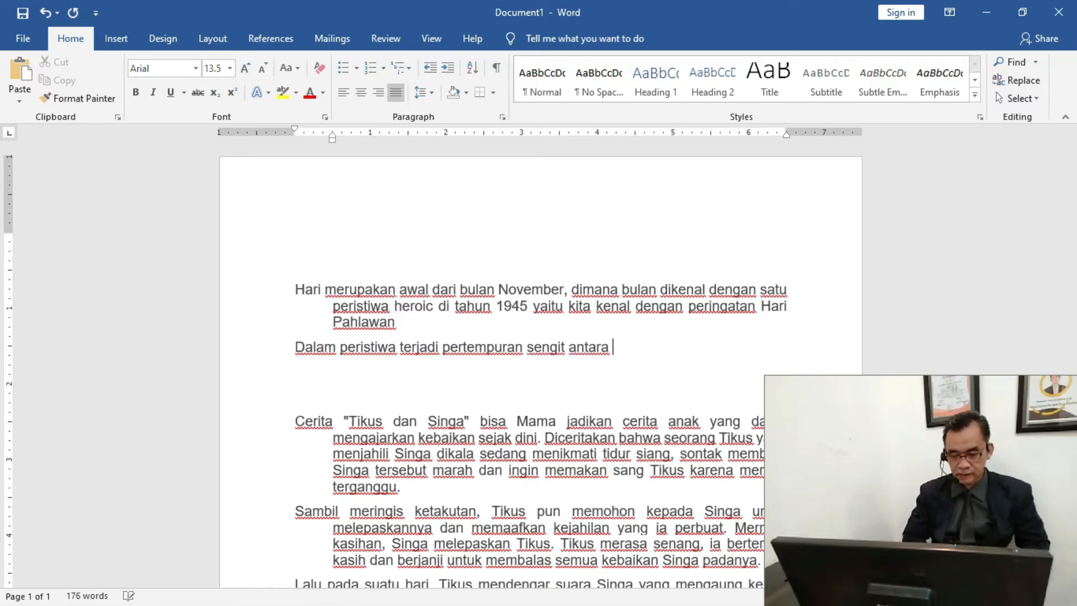
type("arek-a")
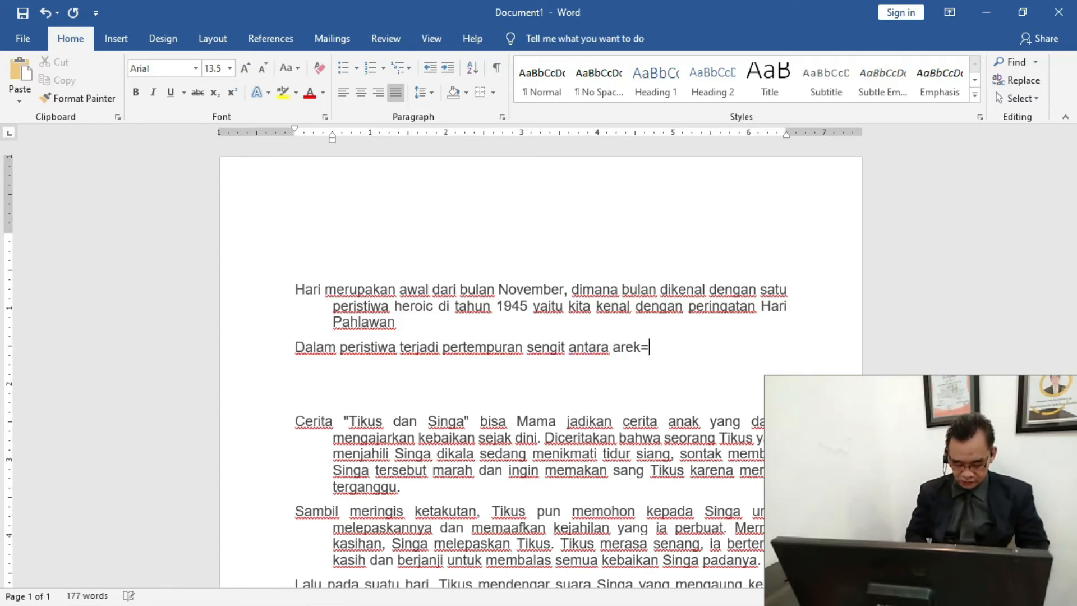
type("rek ")
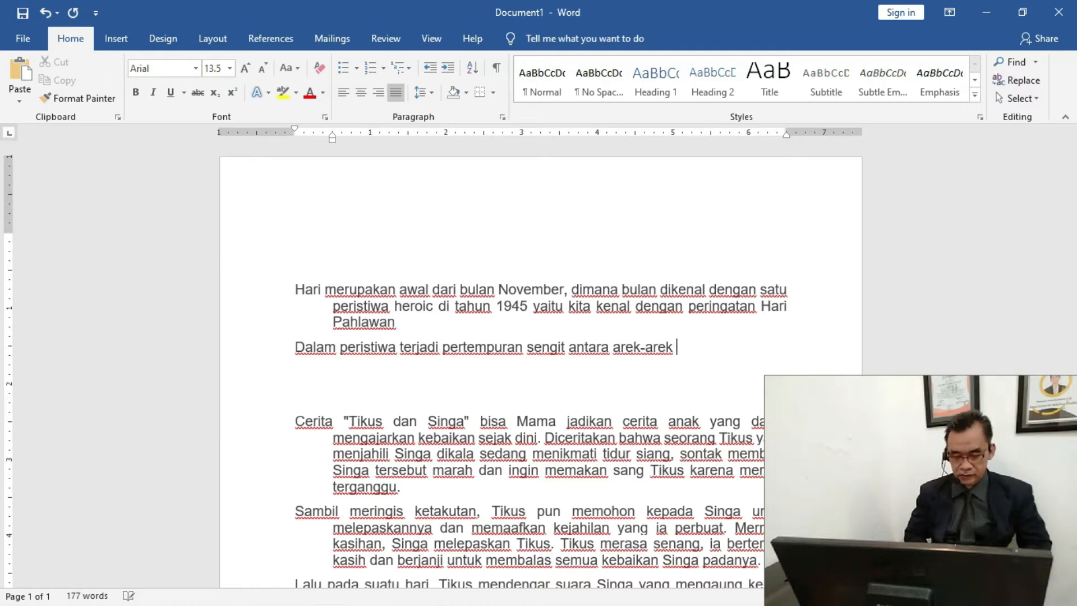
type("suvr")
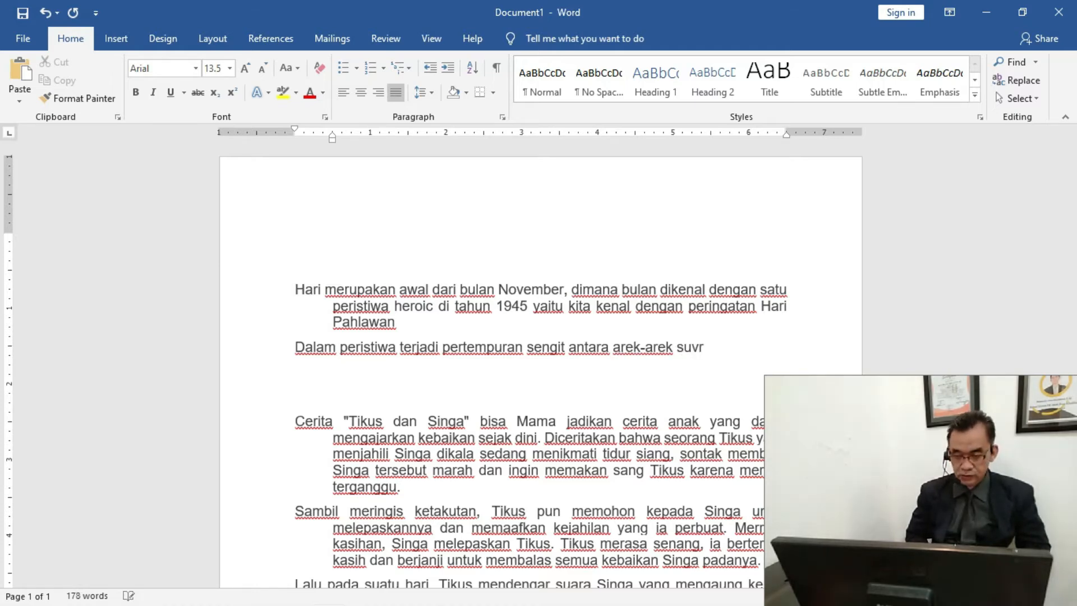
Add "arek-arek Suroboyo" after "antara" in the second paragraph, correcting the spelling of the place name
key("BackSpace")
key("BackSpace")
key("BackSpace")
key("BackSpace")
type("Sr")
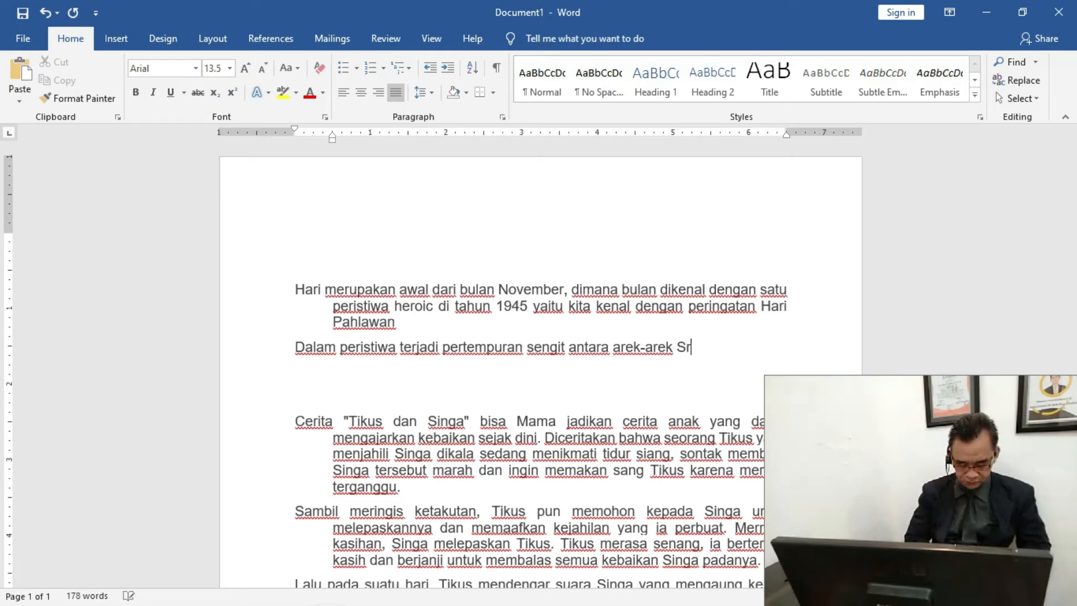
type("oboy")
key("BackSpace")
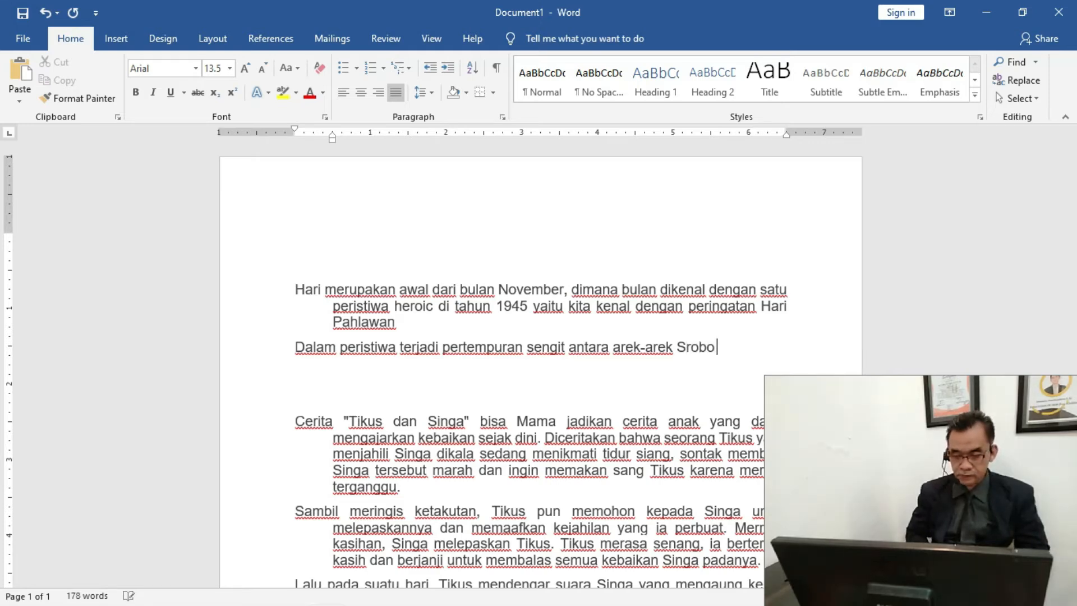
key("BackSpace")
key("BackSpace")
key("BackSpace")
key("BackSpace")
type("uro")
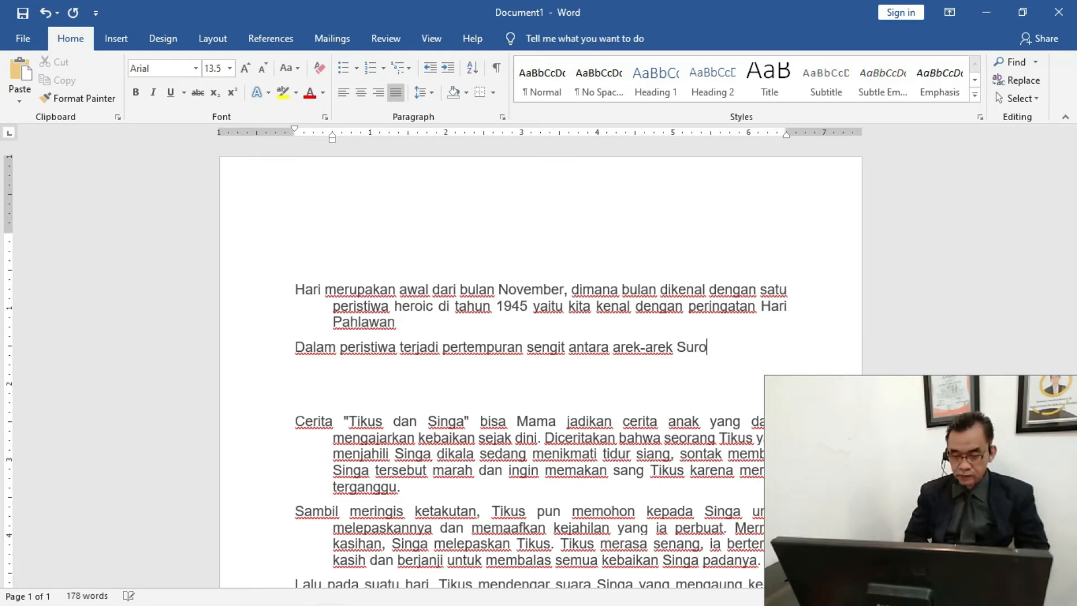
type("boyo ")
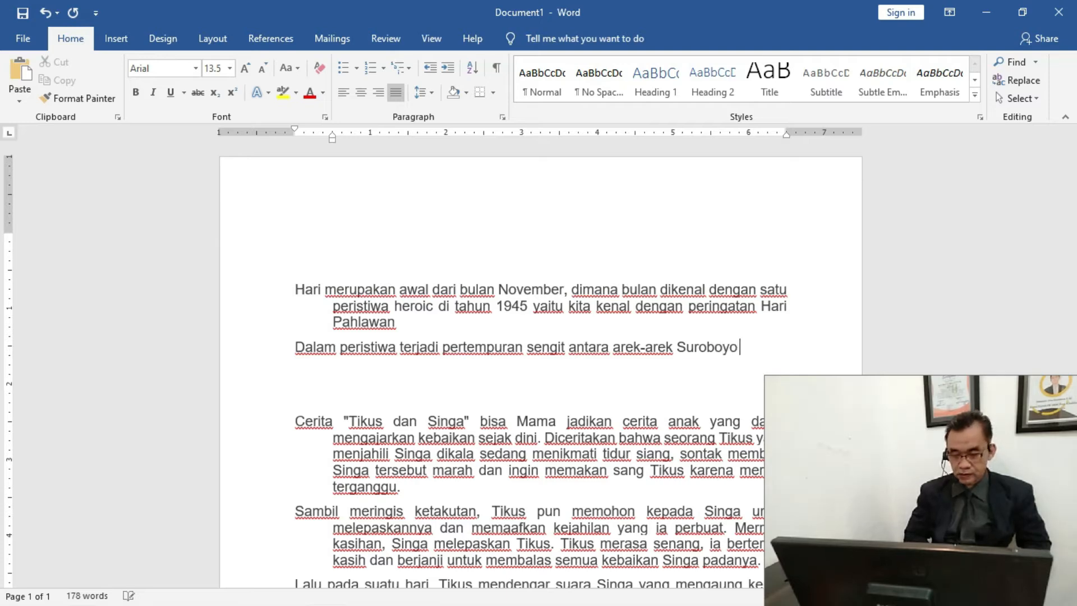
type("dengan t")
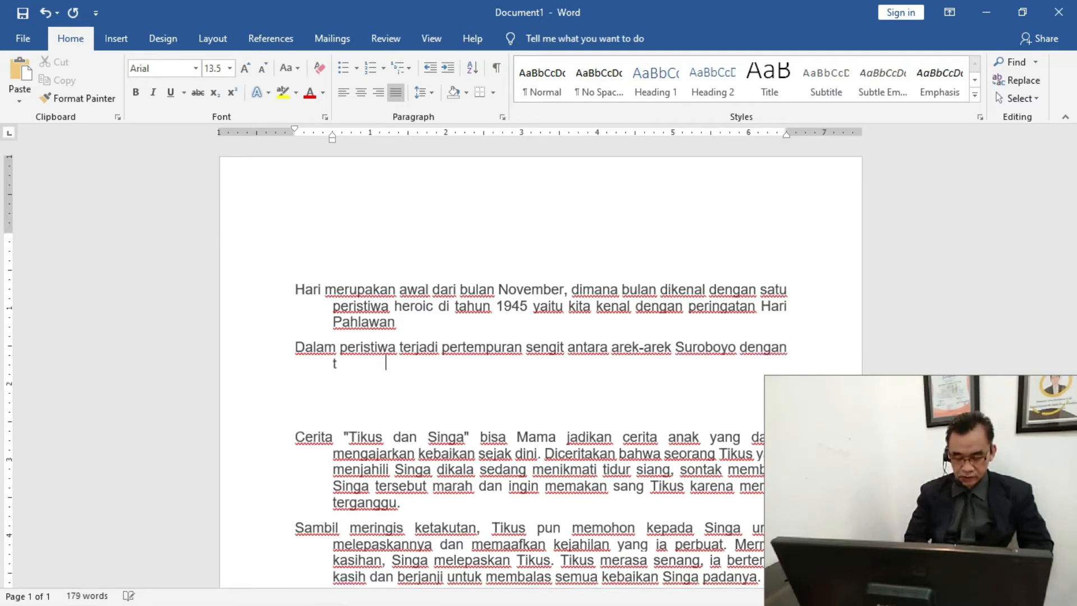
type("em")
Complete the second paragraph with "dengan tantara Belanda" and start a new empty line below it
key("BackSpace")
key("BackSpace")
type("antara b")
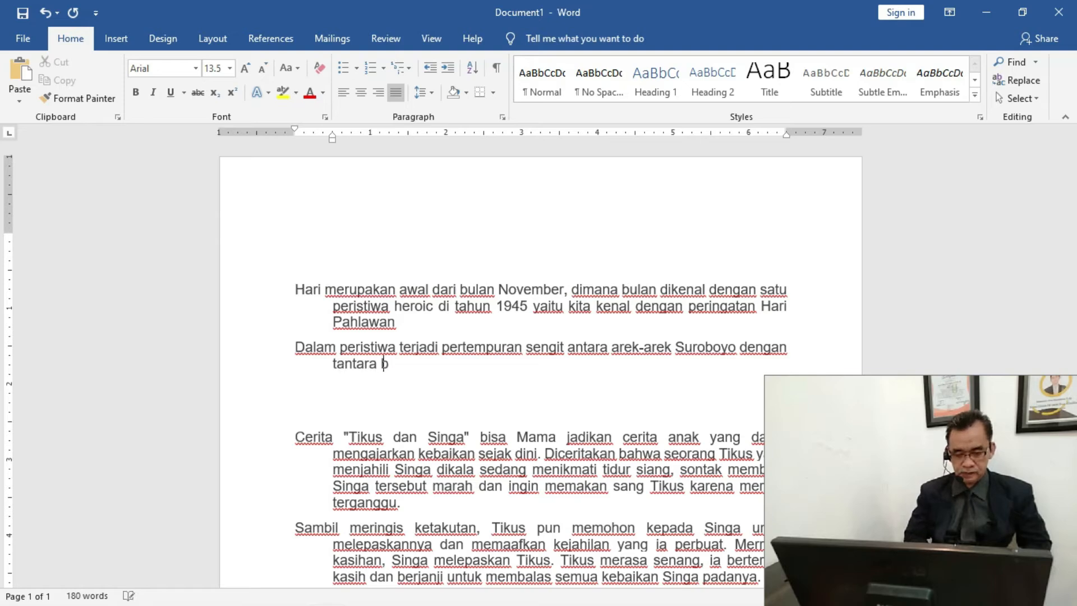
key("BackSpace")
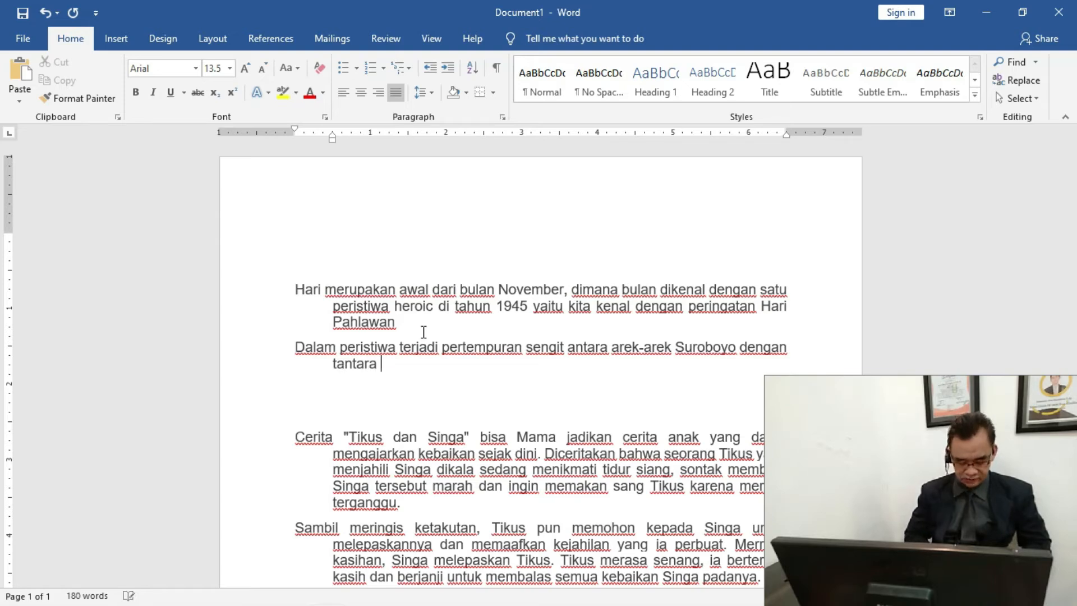
type("Belanda")
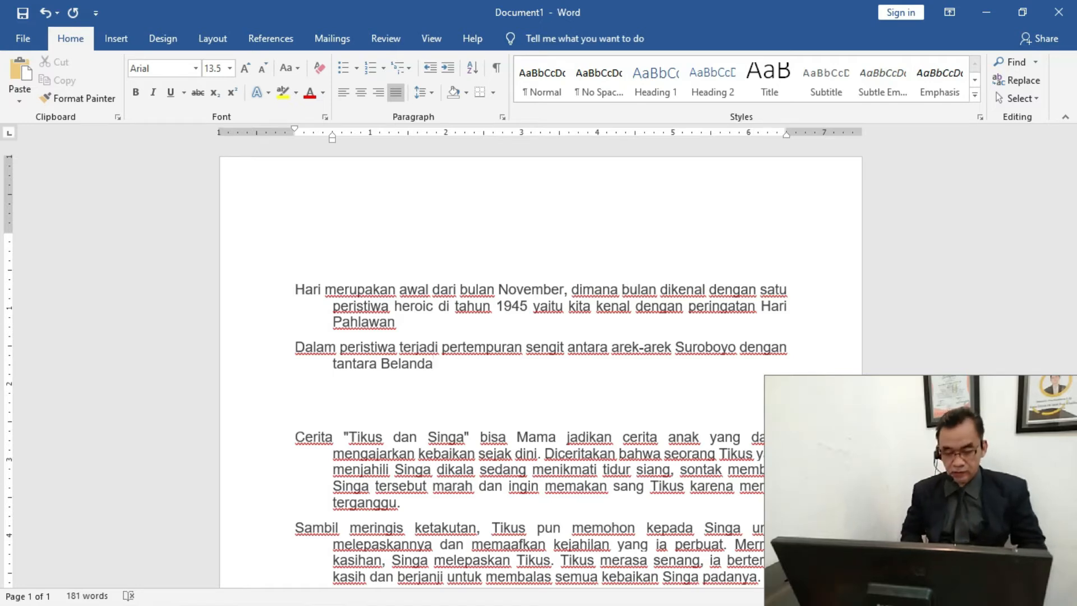
key("Return")
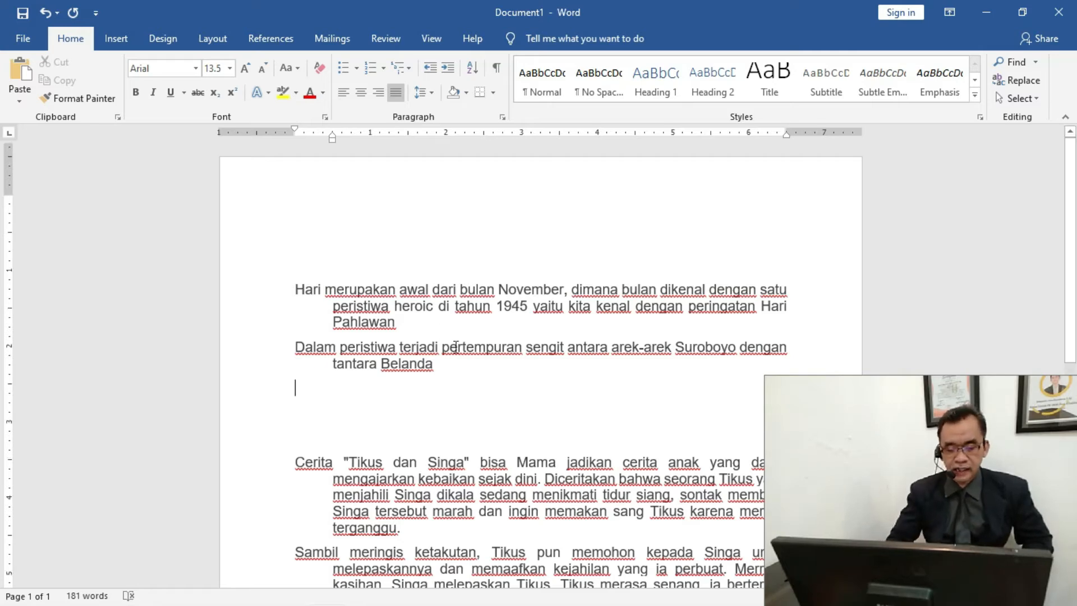
Switch the two newly written paragraphs to left alignment and back to justified
scroll(332, 160, "down", 2)
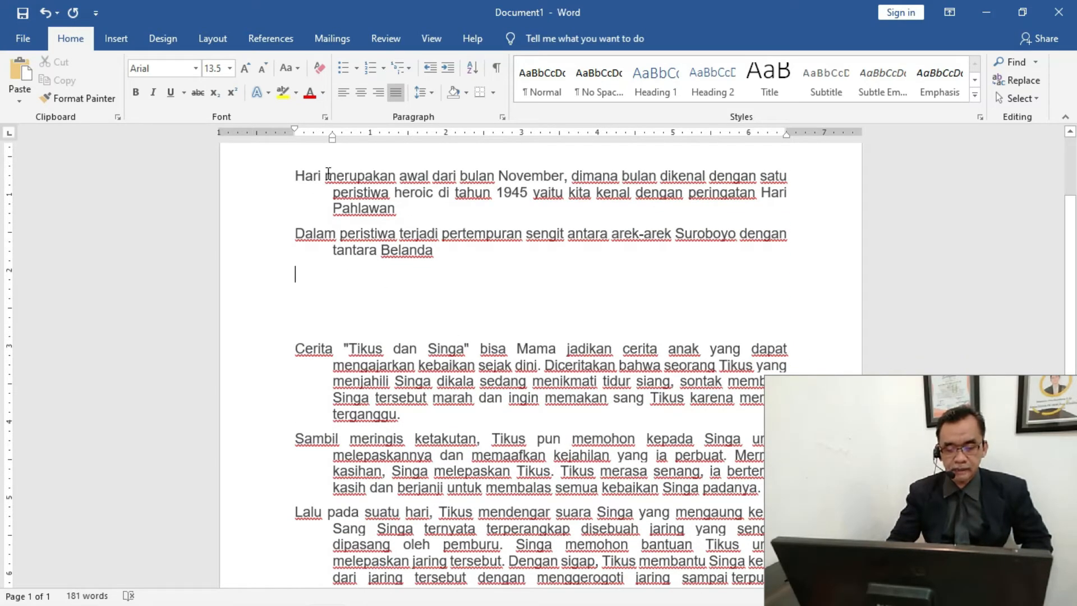
left_click_drag(326, 175, 411, 260)
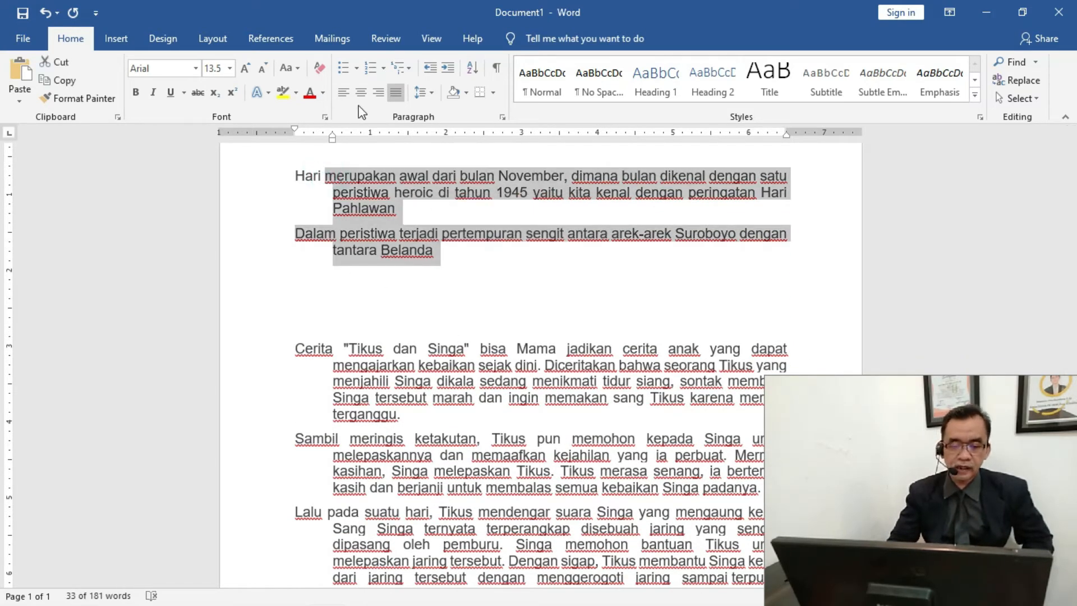
left_click(393, 97)
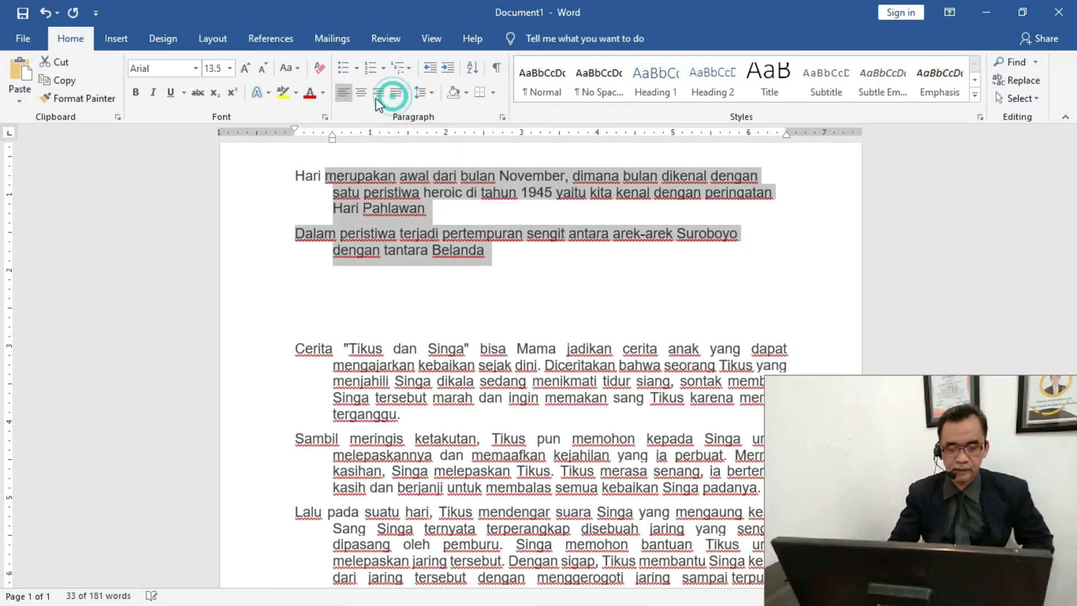
left_click(345, 96)
left_click(345, 92)
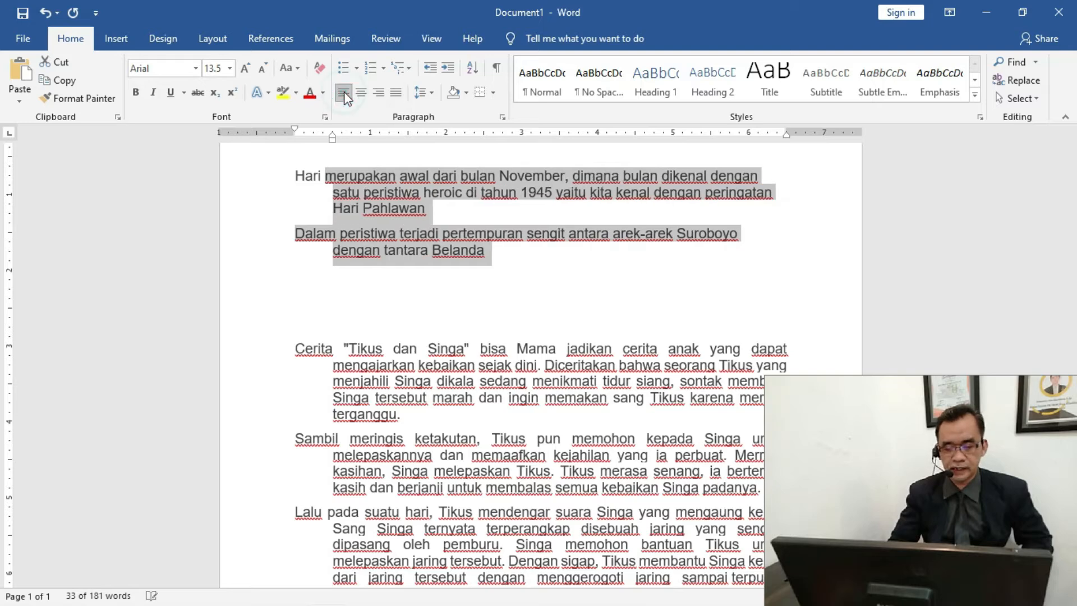
left_click(395, 96)
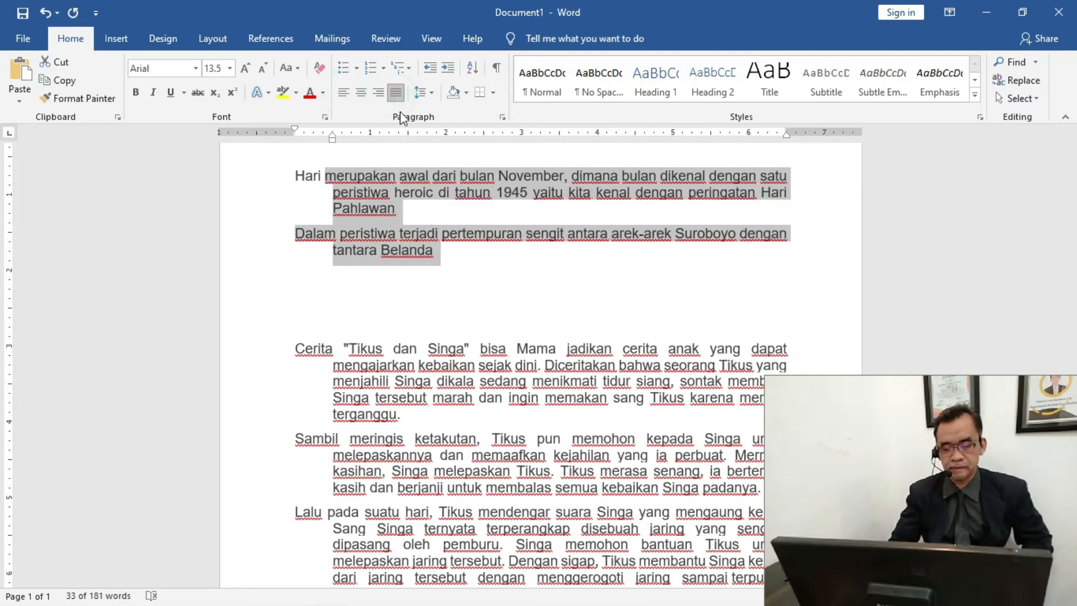
Delete the empty lines between the second paragraph and the "Cerita" story paragraph
left_click(315, 291)
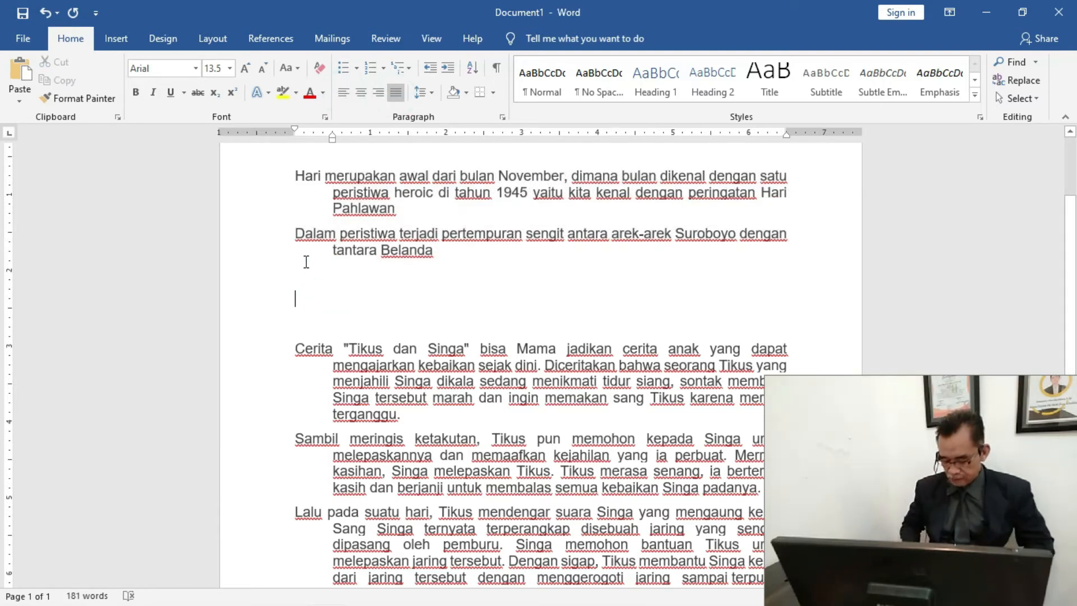
key("Delete")
key("Delete")
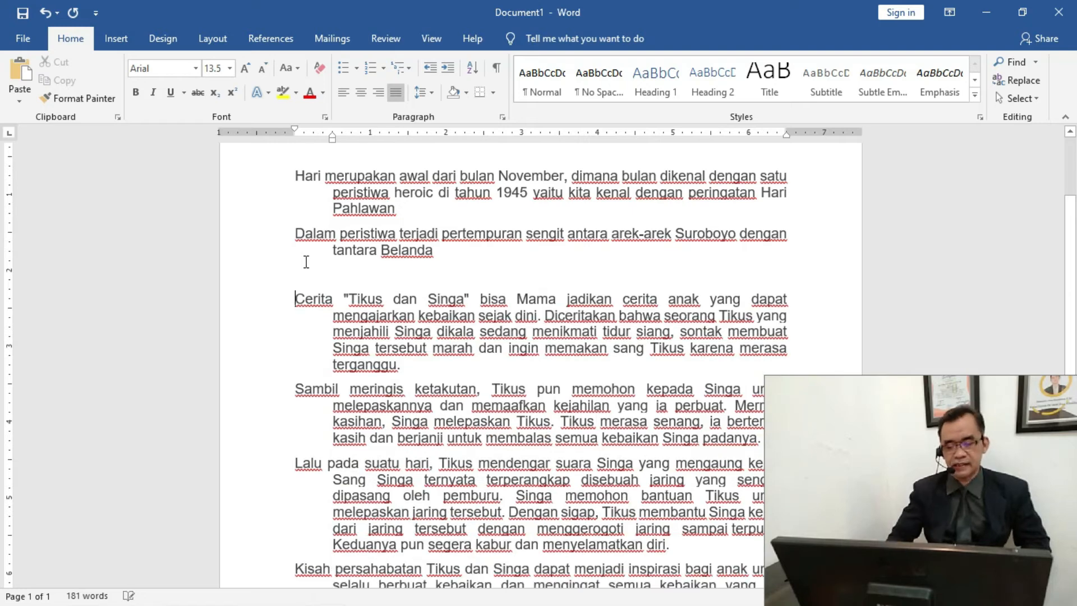
left_click(307, 262)
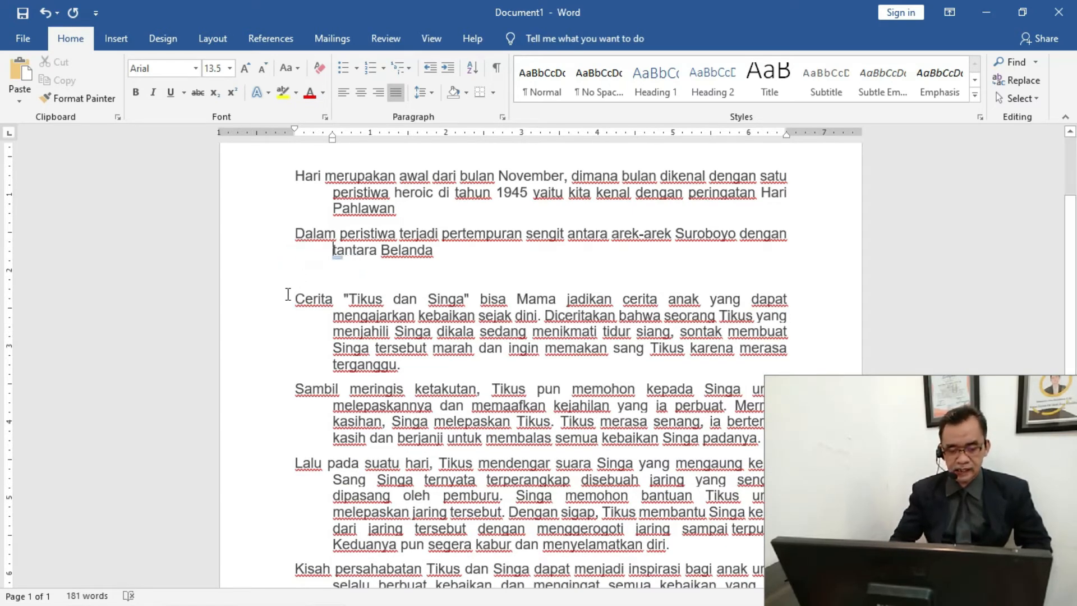
left_click(305, 278)
key("Delete")
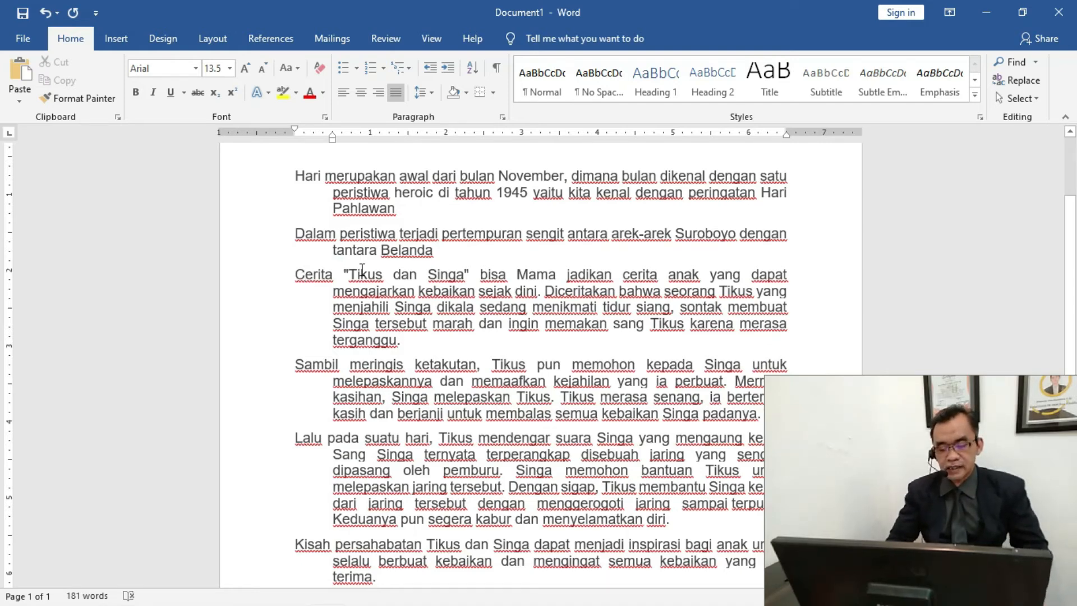
Minimize the document window to the desktop
scroll(362, 271, "down", 1)
scroll(354, 259, "up", 1)
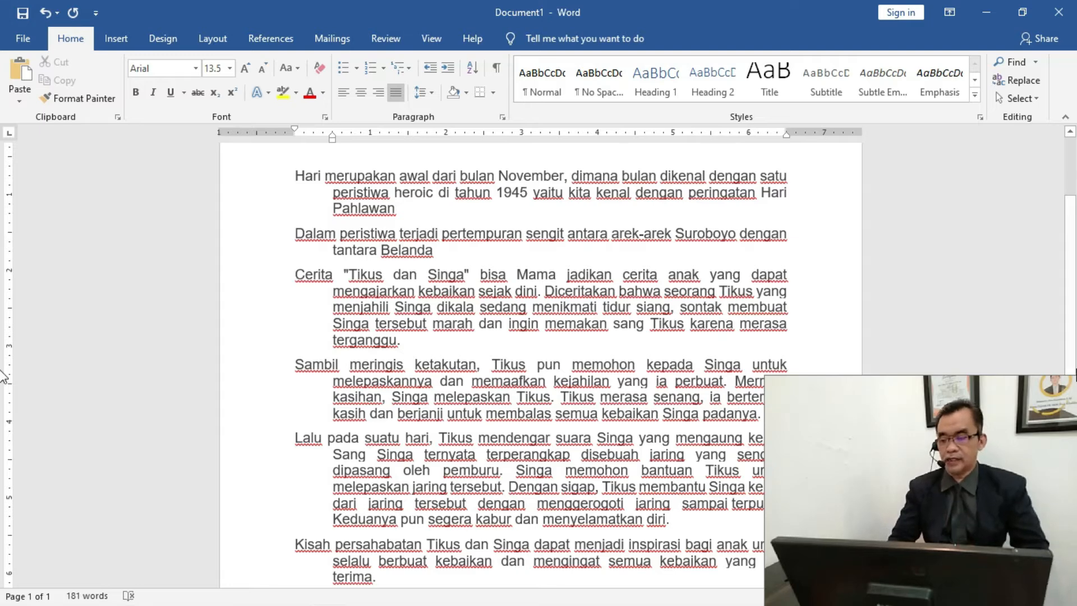
left_click(993, 20)
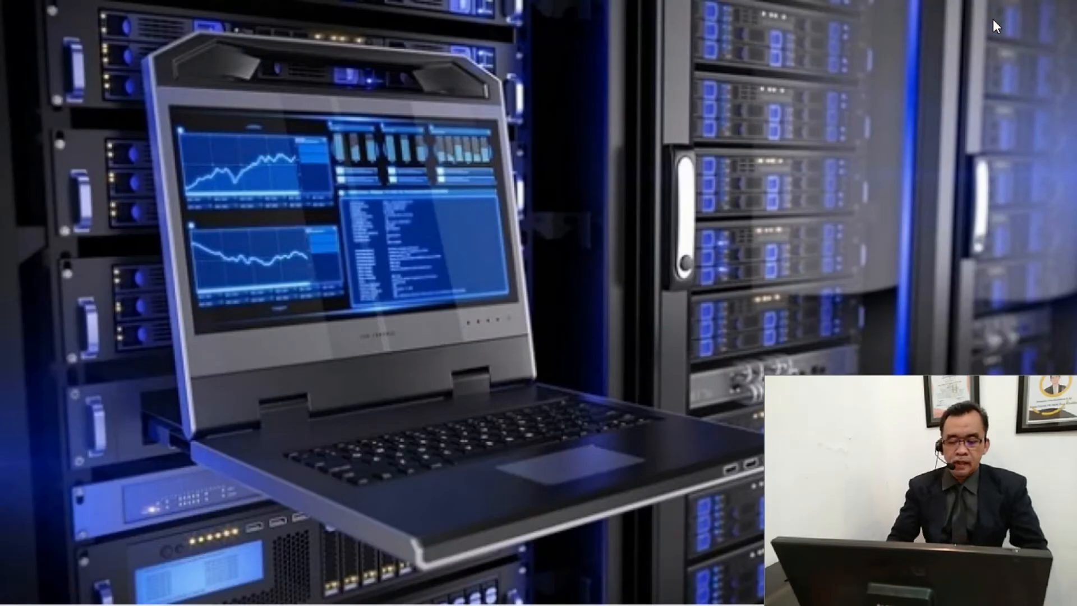